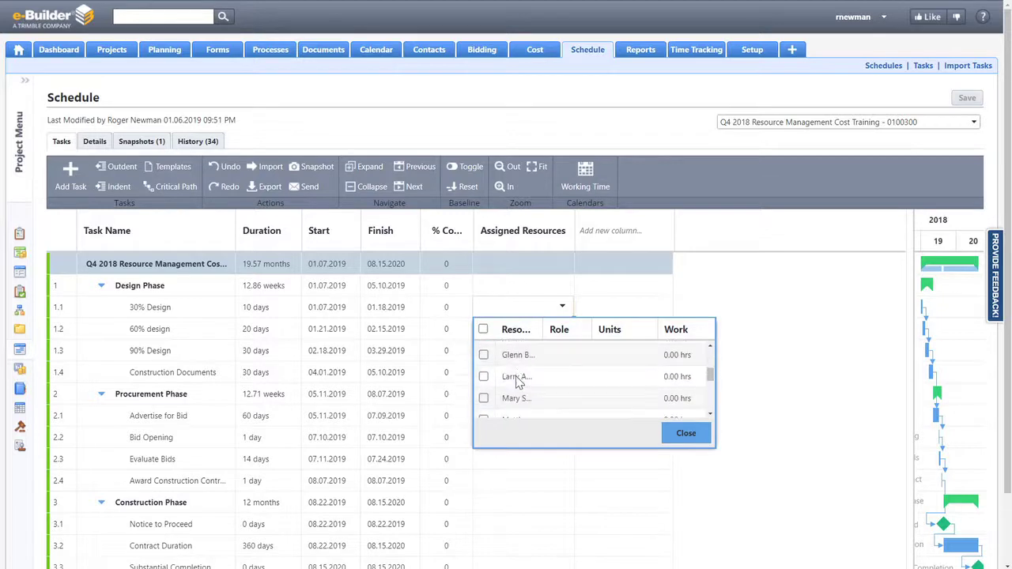
Assign a team member to the 30% Design task in the Engineer role
{"action": "left_click", "coordinate": [484, 398]}
{"action": "scroll", "coordinate": [560, 382], "scroll_direction": "up", "scroll_amount": 3}
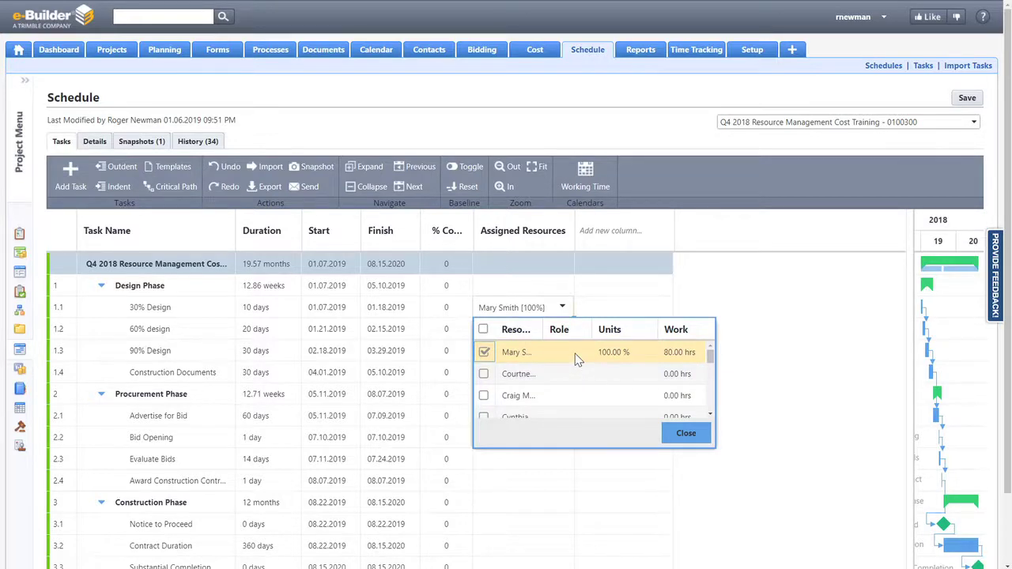
{"action": "left_click", "coordinate": [577, 358]}
{"action": "left_click", "coordinate": [582, 354]}
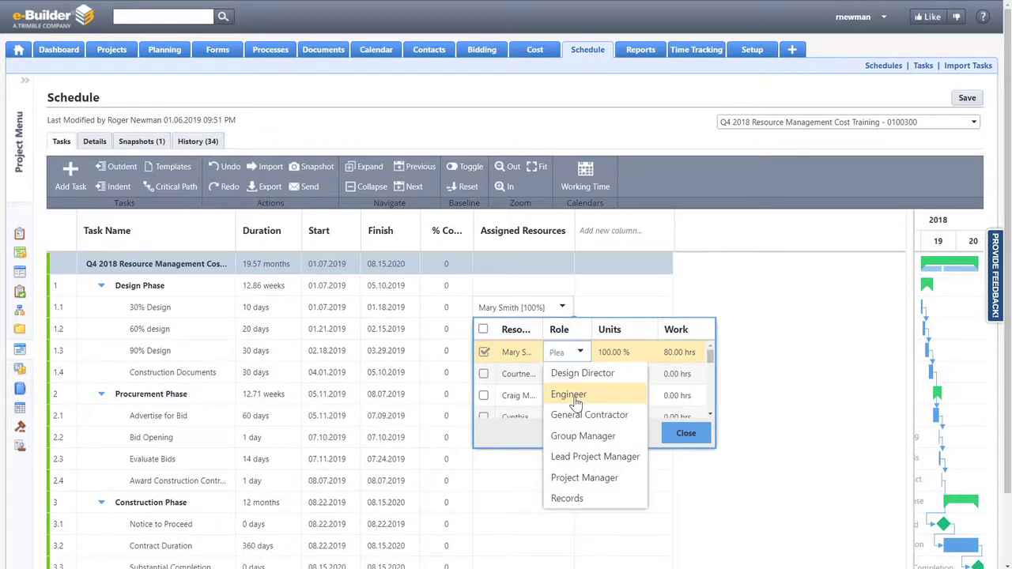
{"action": "left_click", "coordinate": [575, 397]}
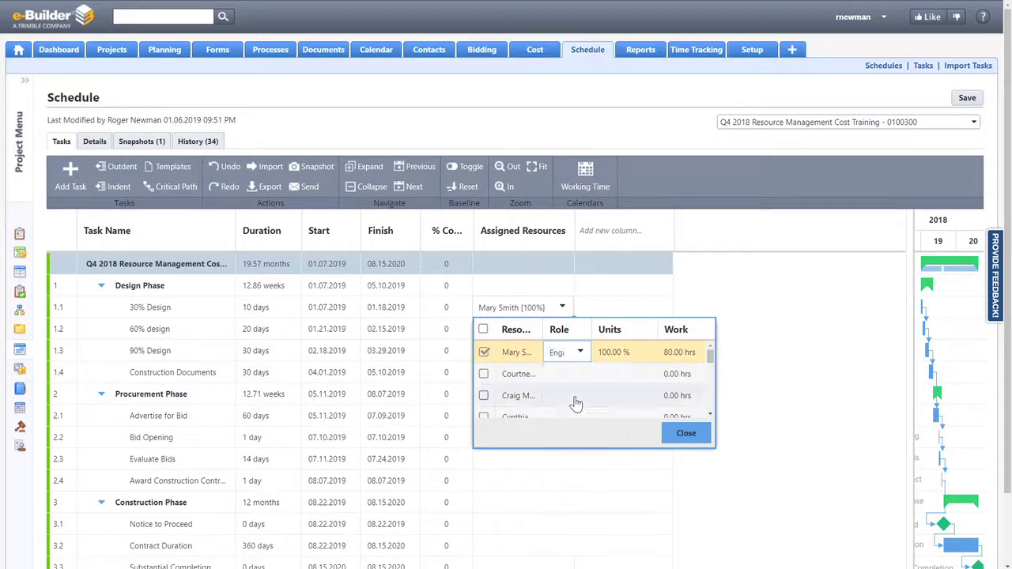
Set the 30% Design resource's units to 50% and work to 40 hours, and finish the assignment
{"action": "left_click", "coordinate": [617, 354]}
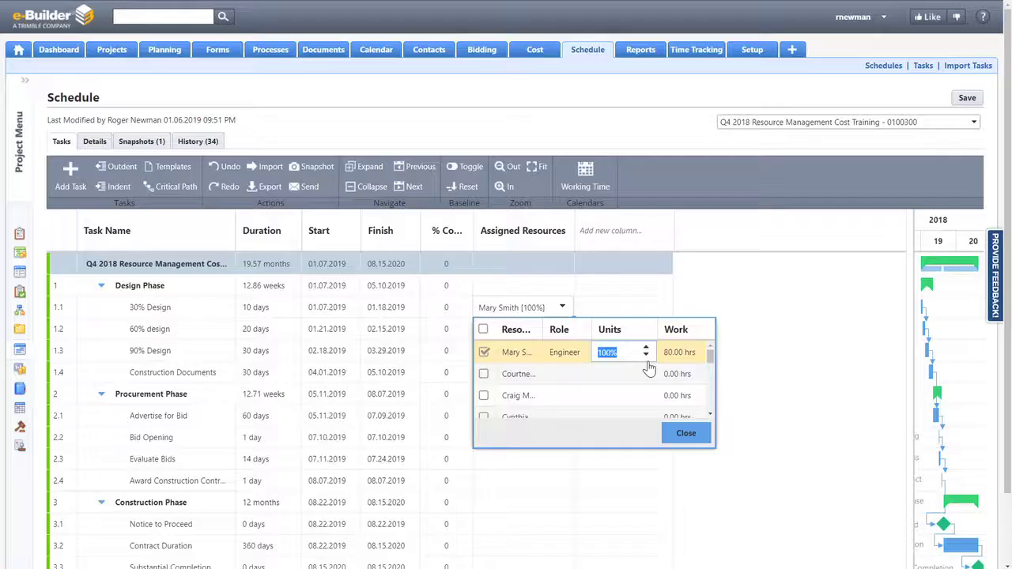
{"action": "type", "text": "50"}
{"action": "key", "text": "Tab"}
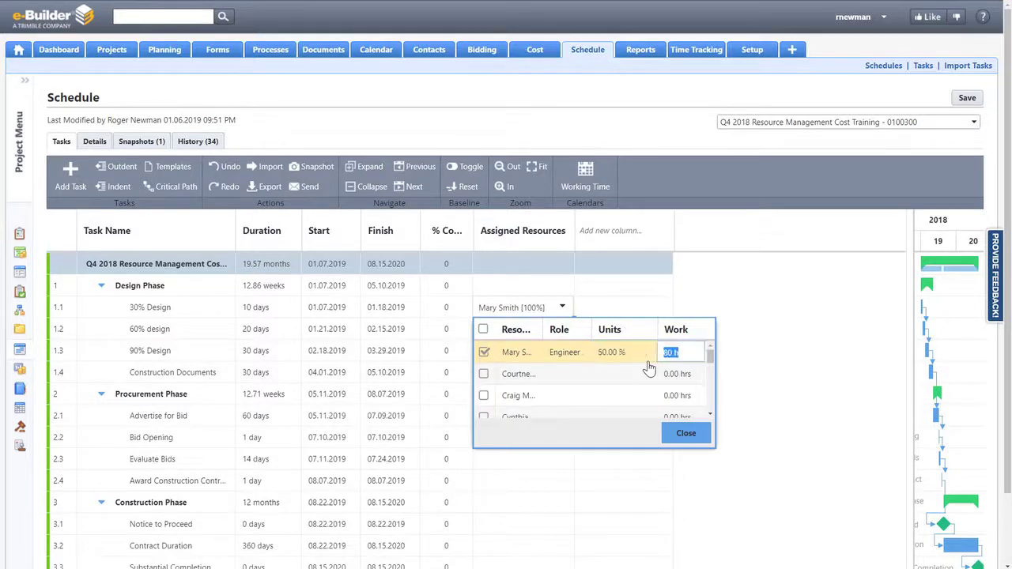
{"action": "type", "text": "40"}
{"action": "key", "text": "Tab"}
{"action": "left_click", "coordinate": [686, 436]}
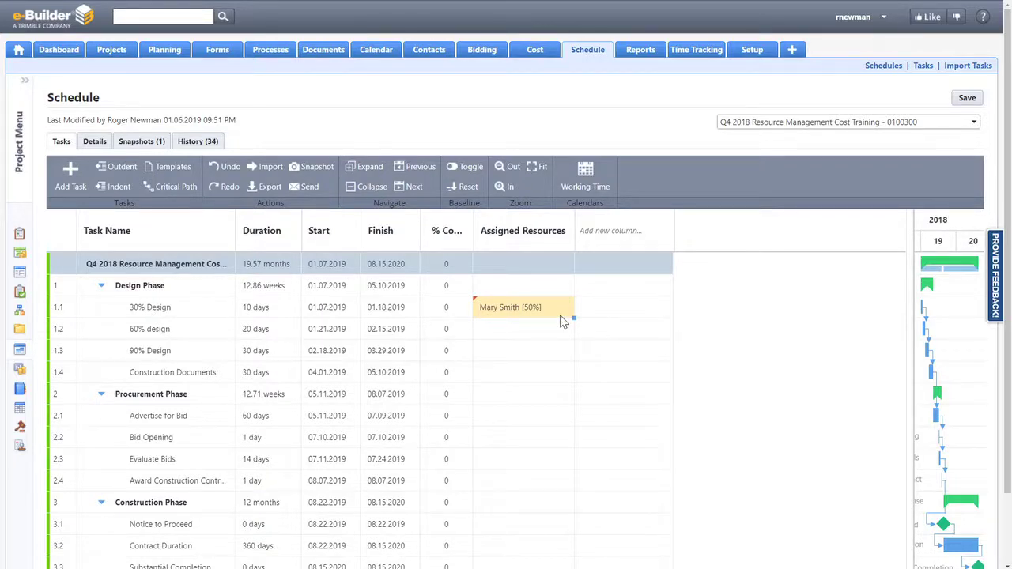
Save the schedule and copy the 30% Design resource assignment to the 60% design, 90% Design and Construction Documents tasks
{"action": "left_click", "coordinate": [967, 97]}
{"action": "left_click_drag", "start_coordinate": [574, 317], "coordinate": [571, 386]}
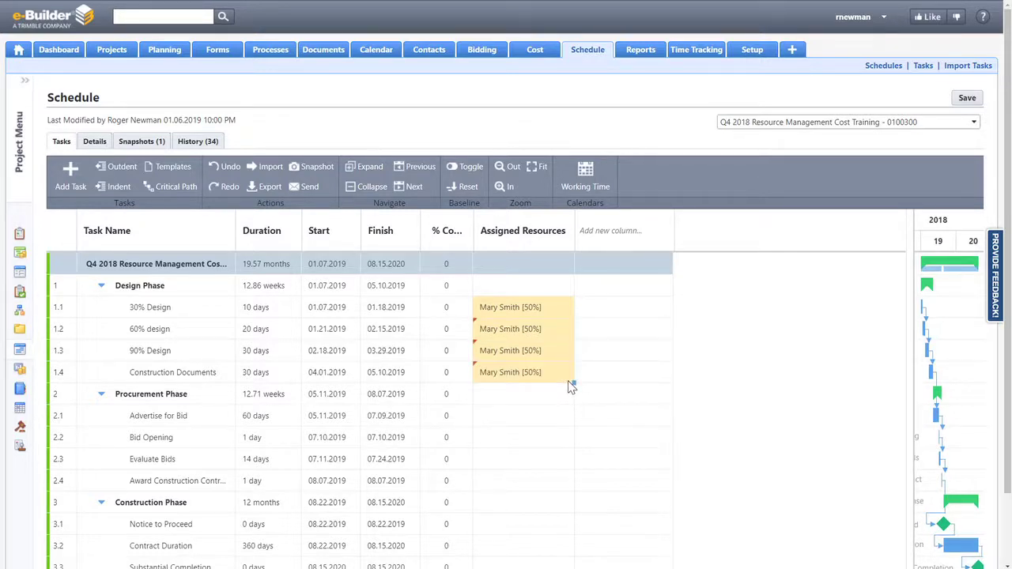
Add a second team member to the 60% design task in the Engineer role at 50% units
{"action": "double_click", "coordinate": [551, 336]}
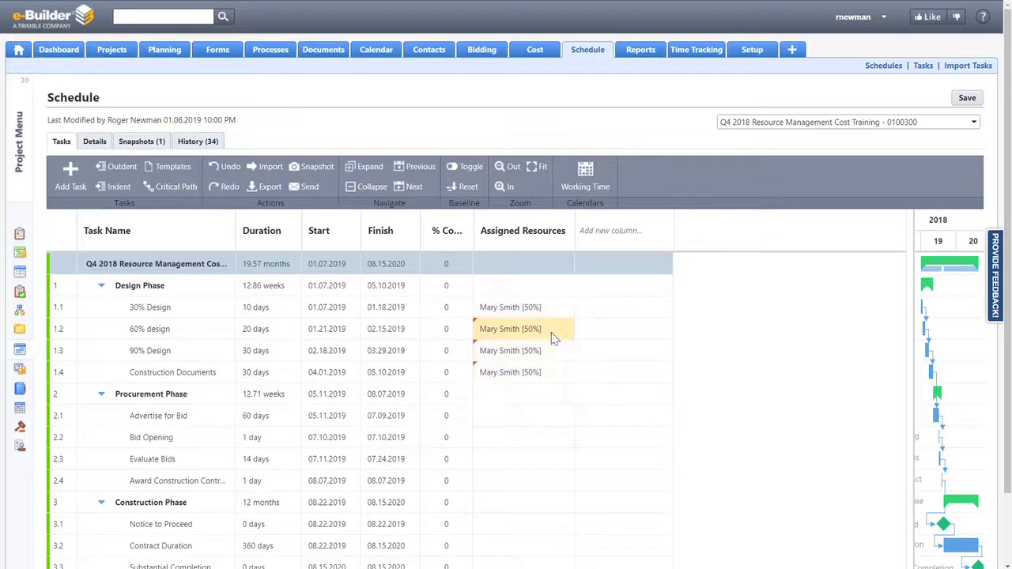
{"action": "left_click", "coordinate": [484, 417]}
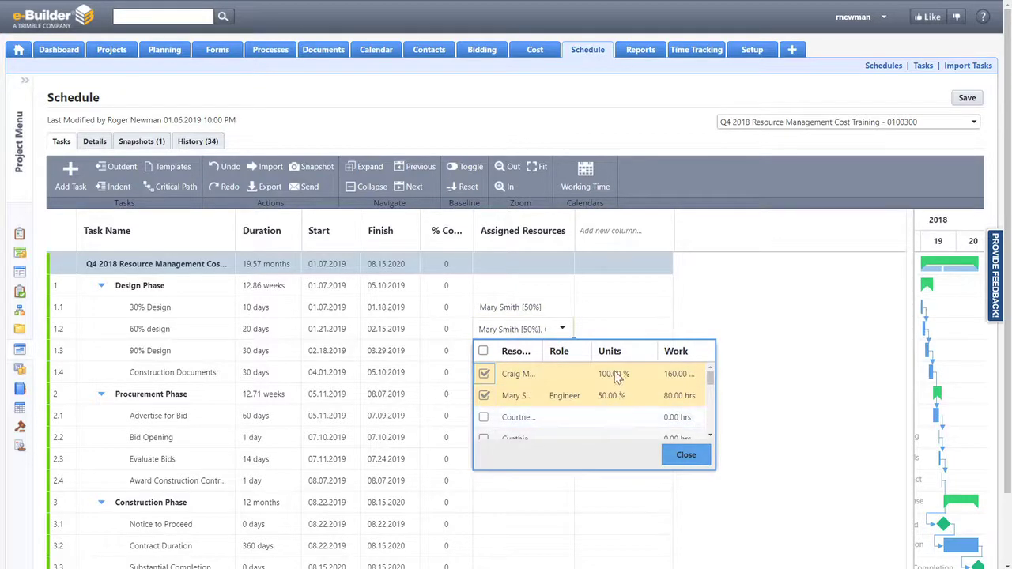
{"action": "left_click", "coordinate": [571, 375]}
{"action": "left_click", "coordinate": [580, 374]}
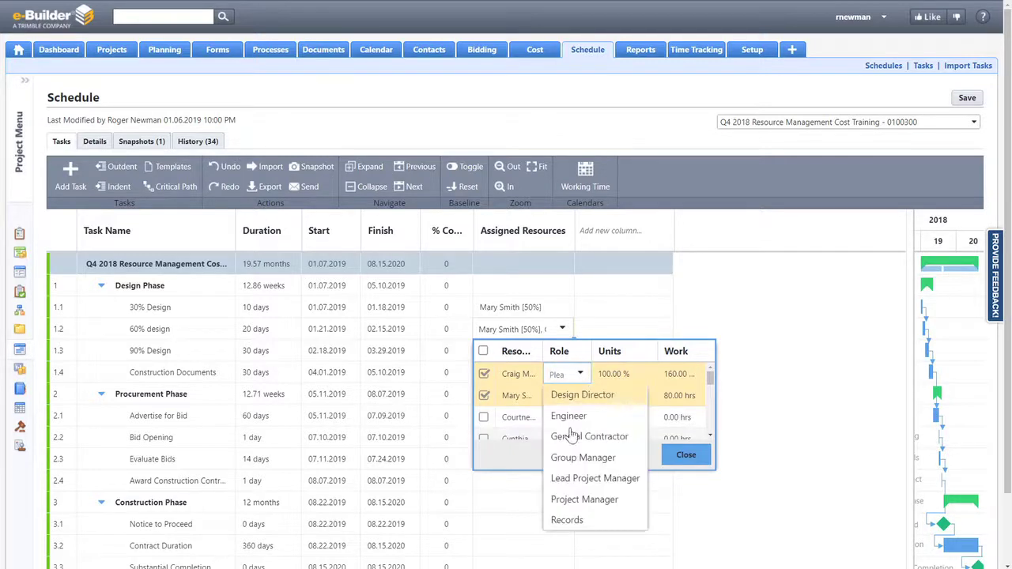
{"action": "left_click", "coordinate": [578, 413]}
{"action": "left_click", "coordinate": [615, 377]}
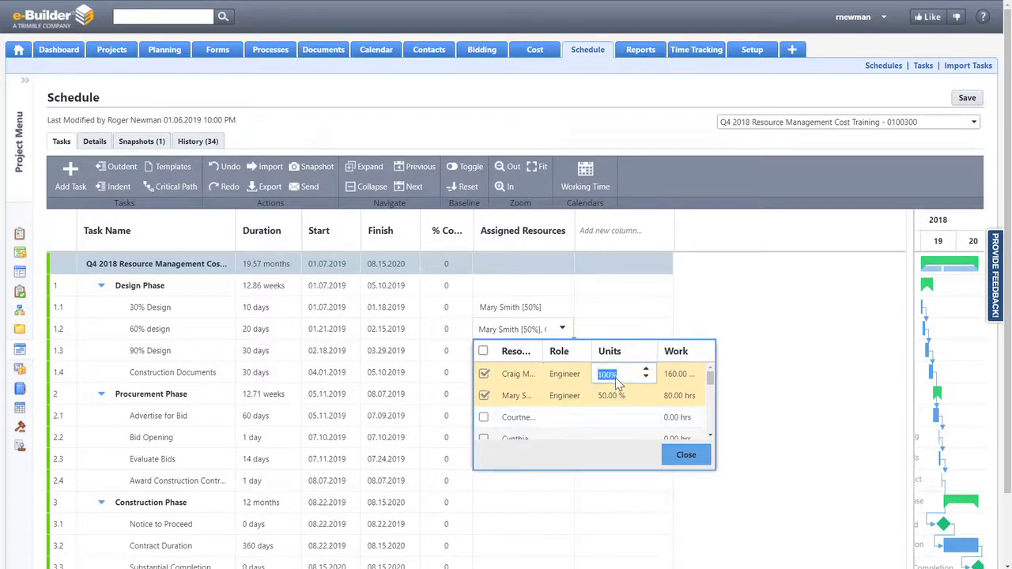
{"action": "type", "text": "50"}
{"action": "key", "text": "Tab"}
{"action": "key", "text": "Tab"}
{"action": "left_click", "coordinate": [683, 455]}
Widen the Assigned Resources column to show both names and add a Work column to the task grid
{"action": "left_click_drag", "start_coordinate": [574, 233], "coordinate": [647, 242]}
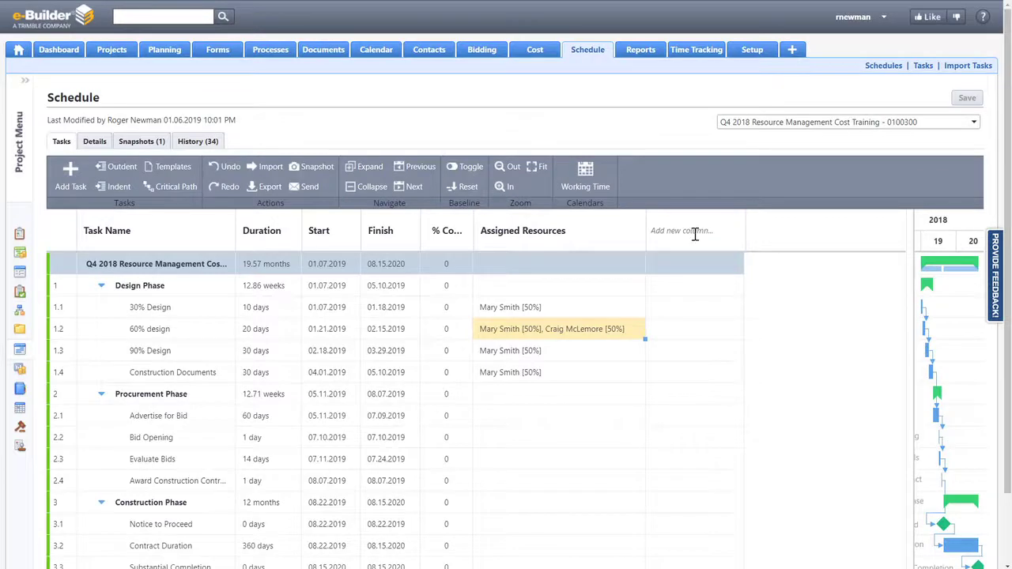
{"action": "left_click", "coordinate": [694, 233]}
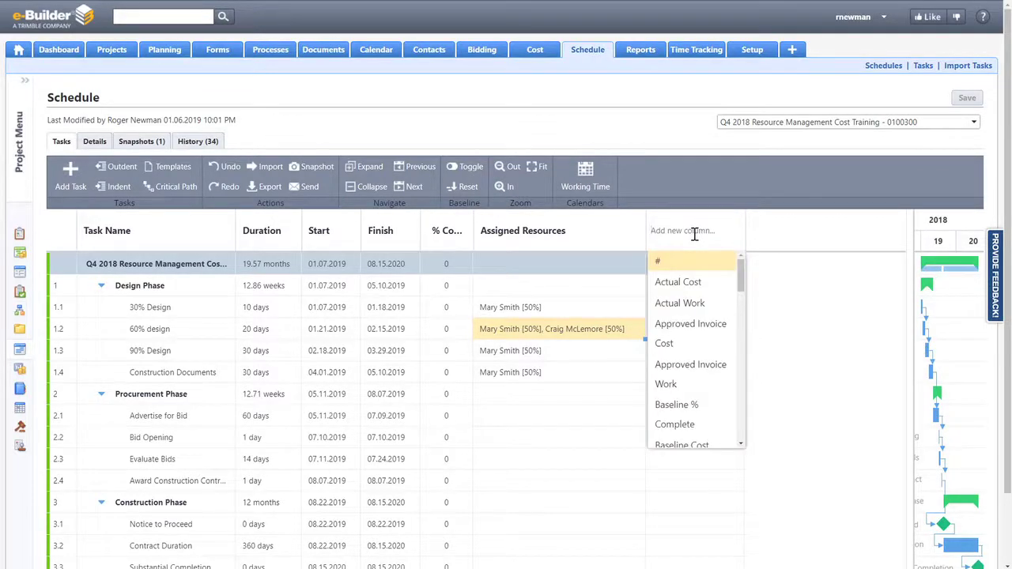
{"action": "type", "text": "wor"}
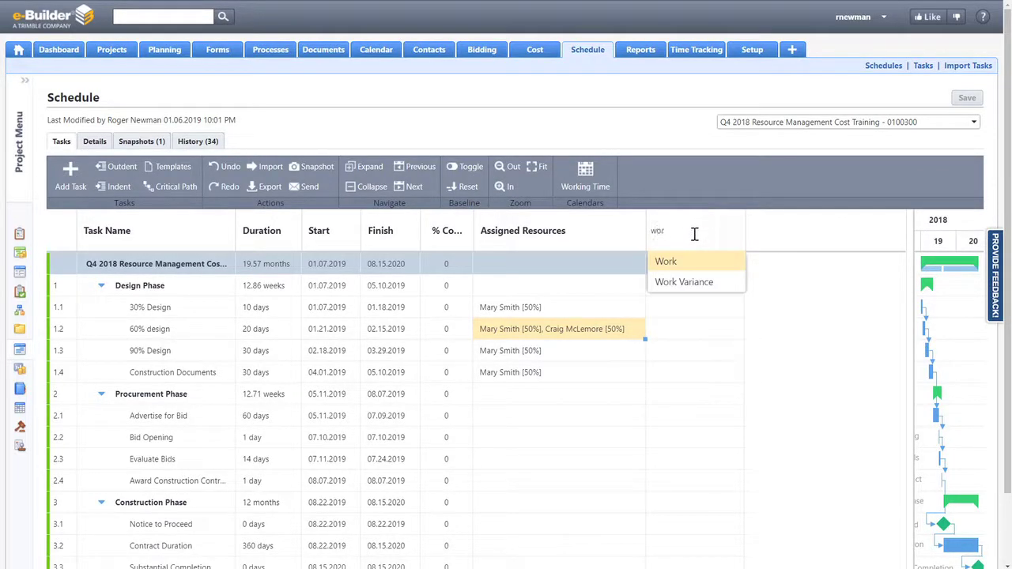
{"action": "left_click", "coordinate": [682, 262]}
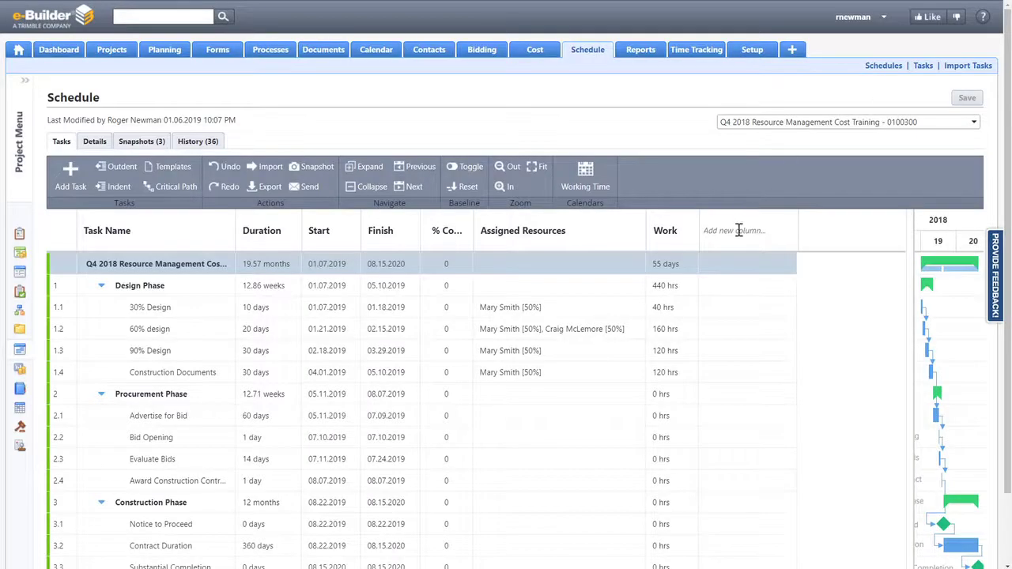
Add a Baseline Work column to the task grid and widen it to show its full heading
{"action": "left_click", "coordinate": [739, 230]}
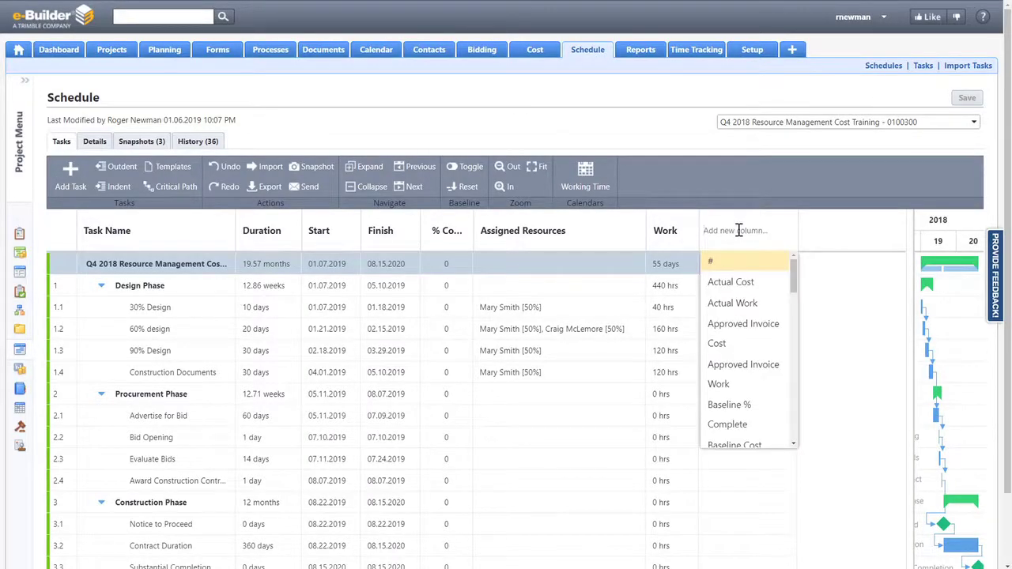
{"action": "type", "text": "base"}
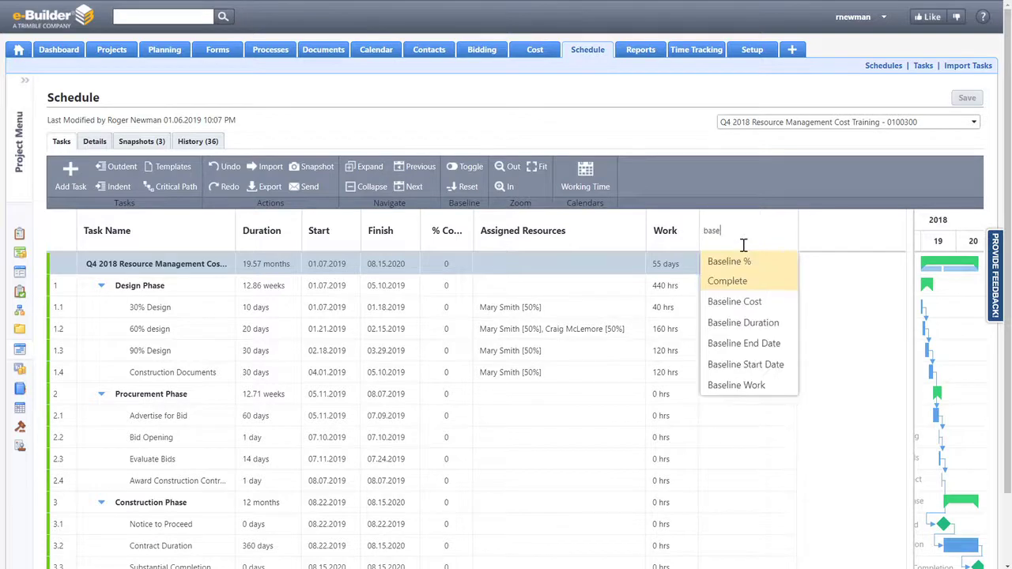
{"action": "left_click", "coordinate": [751, 386]}
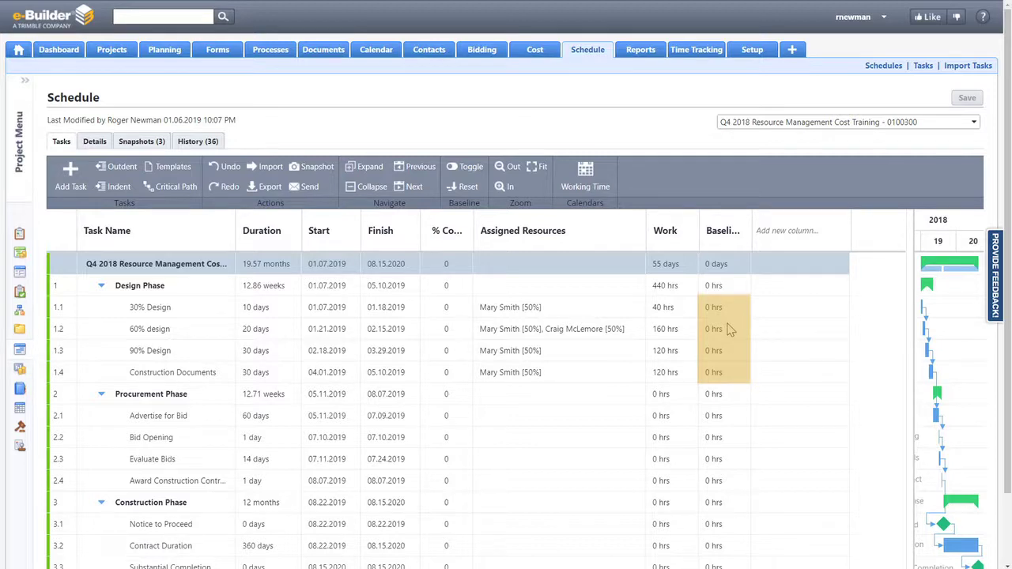
{"action": "left_click_drag", "start_coordinate": [753, 231], "coordinate": [791, 233]}
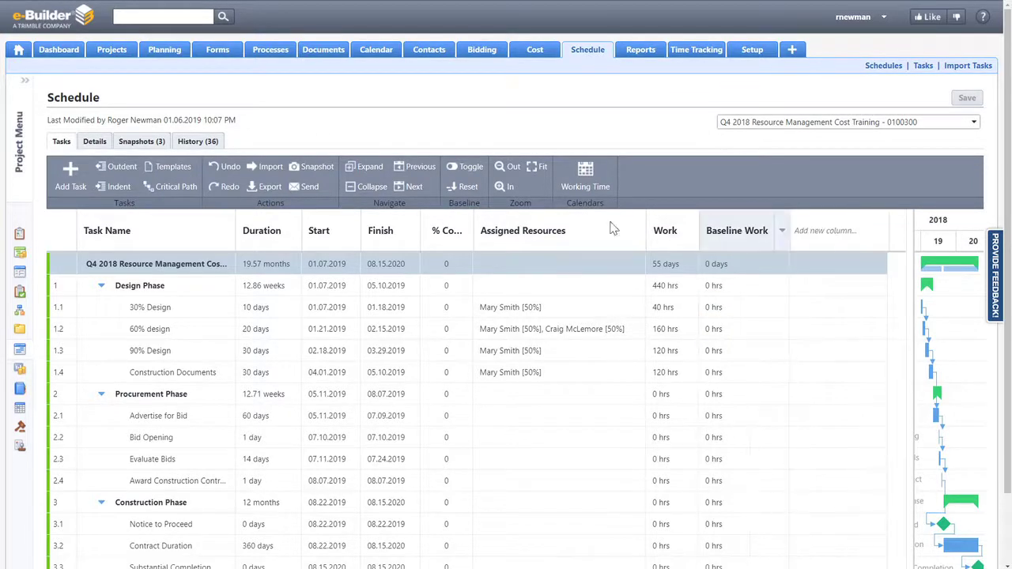
Reset the baseline for the entire project, overriding the existing baseline data, and save the schedule
{"action": "left_click", "coordinate": [456, 193]}
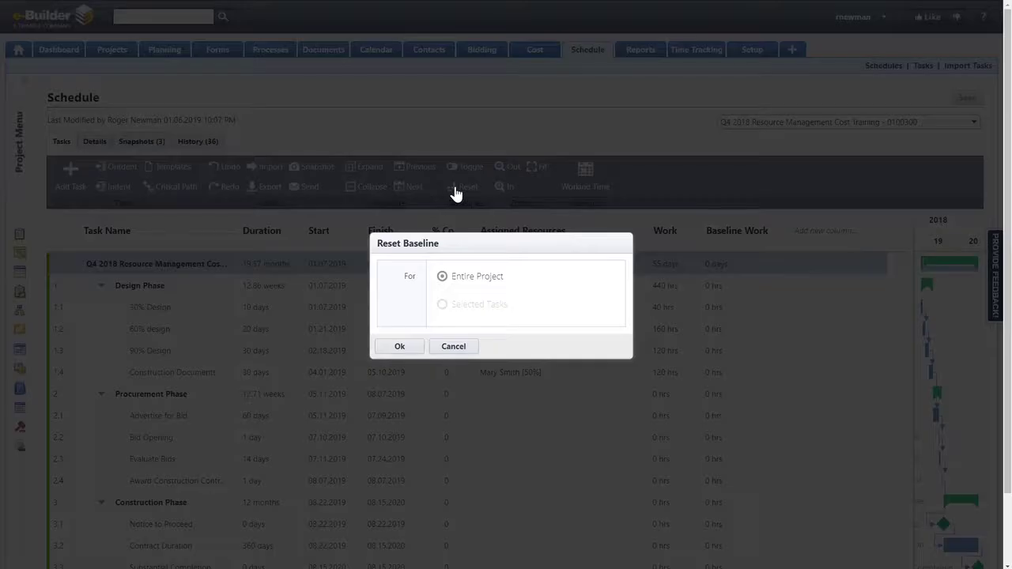
{"action": "left_click", "coordinate": [400, 349]}
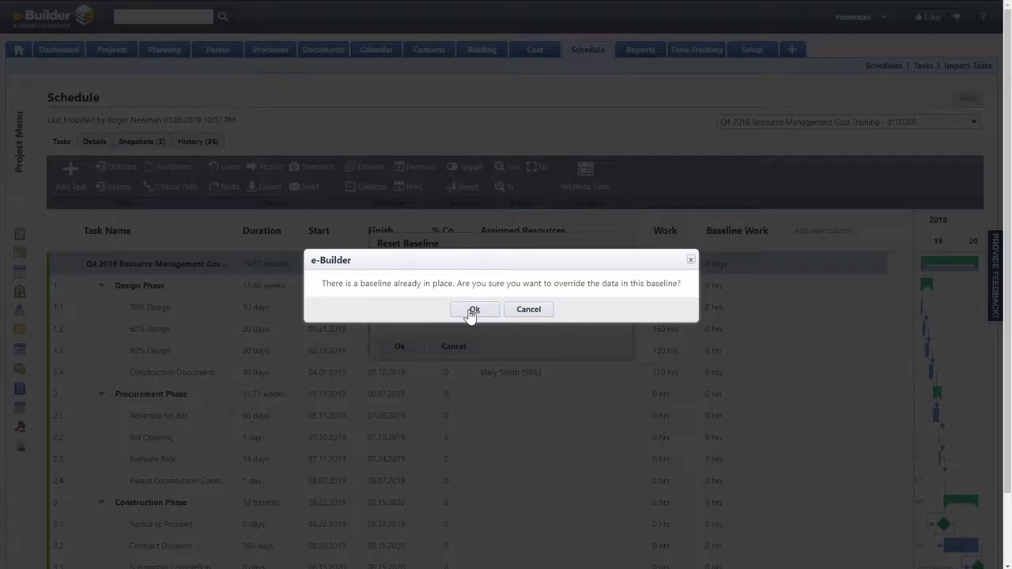
{"action": "left_click", "coordinate": [473, 310]}
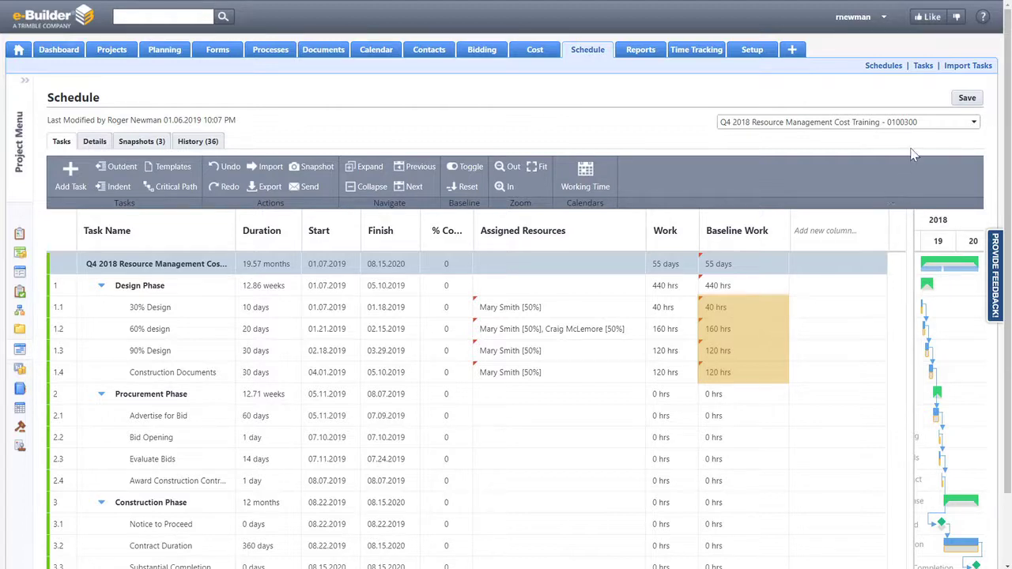
{"action": "left_click", "coordinate": [968, 98]}
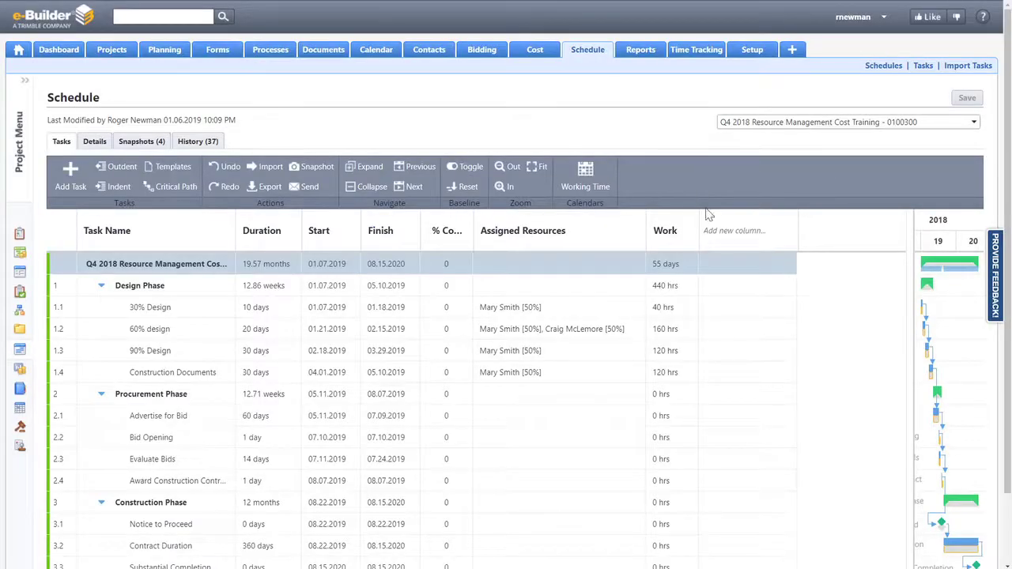
Add an Actual Work column to the task grid and widen it to show its full heading
{"action": "left_click", "coordinate": [734, 231]}
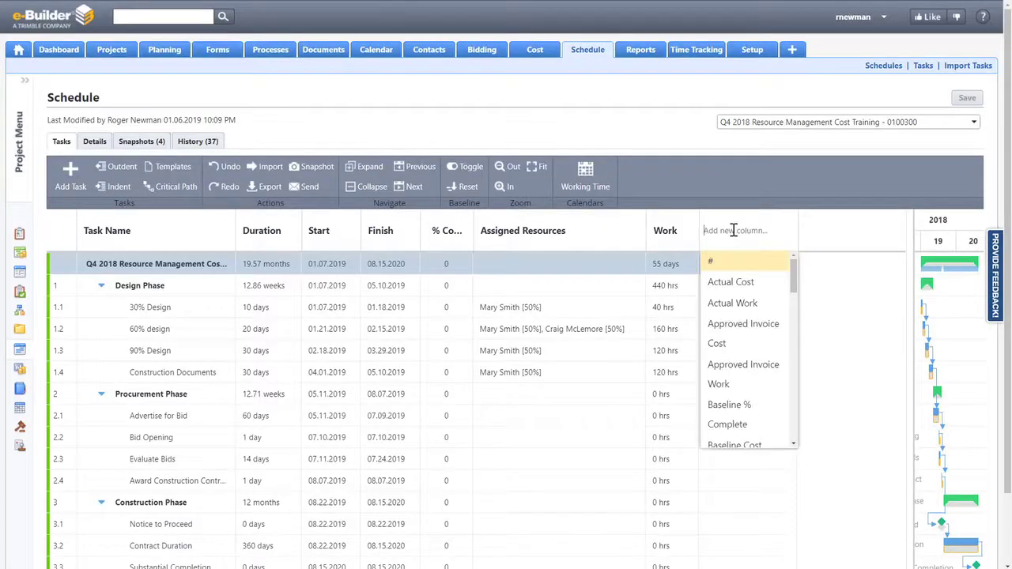
{"action": "left_click", "coordinate": [747, 312]}
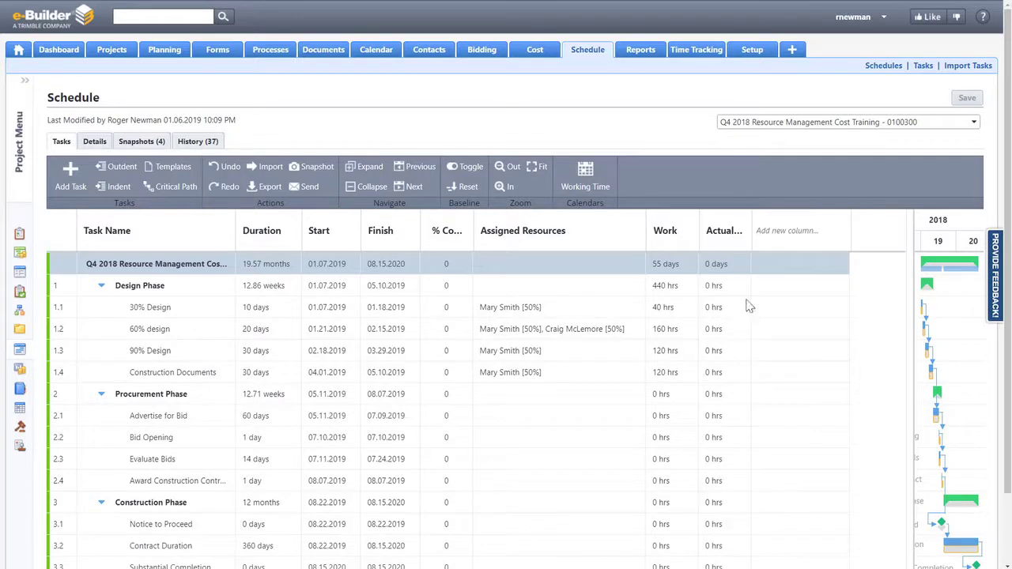
{"action": "left_click_drag", "start_coordinate": [750, 227], "coordinate": [798, 229]}
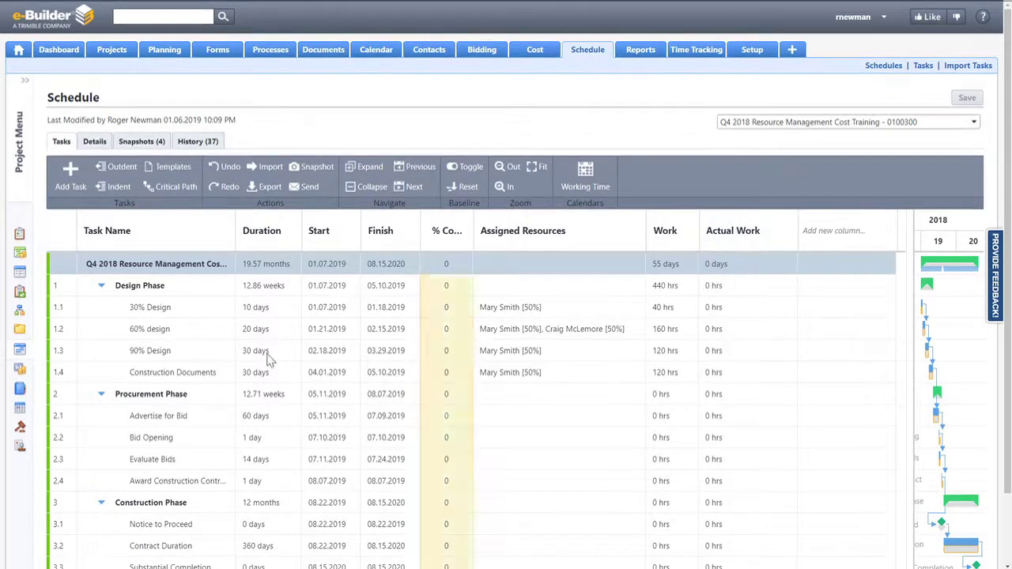
Set the percent complete of the 30% Design task to 50, leaving its resource assignment unchanged
{"action": "left_click", "coordinate": [442, 312]}
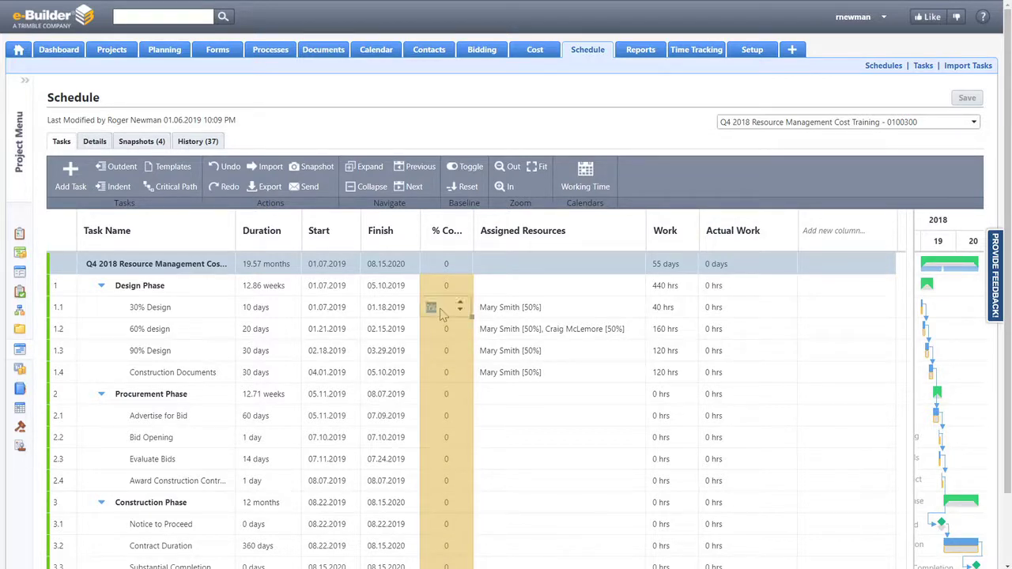
{"action": "type", "text": "50"}
{"action": "key", "text": "Tab"}
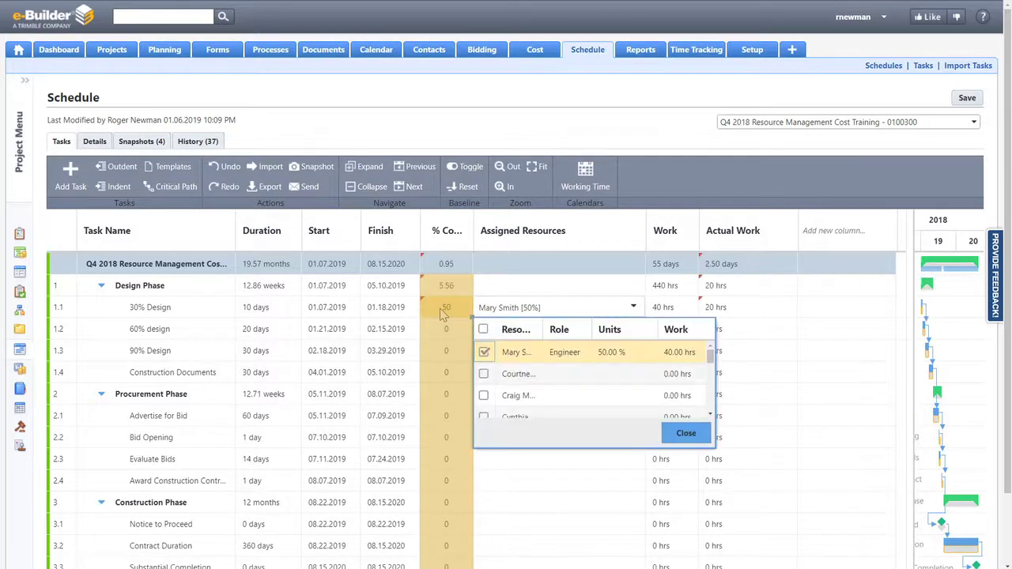
{"action": "left_click", "coordinate": [687, 434]}
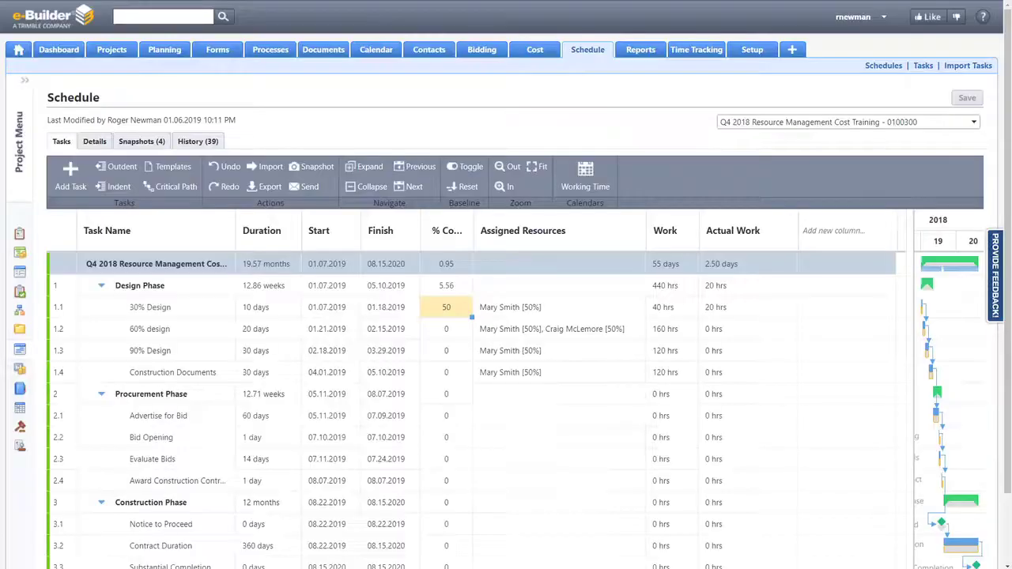
Add a Remaining Work column to the task grid and widen it to show its full heading
{"action": "left_click", "coordinate": [807, 233]}
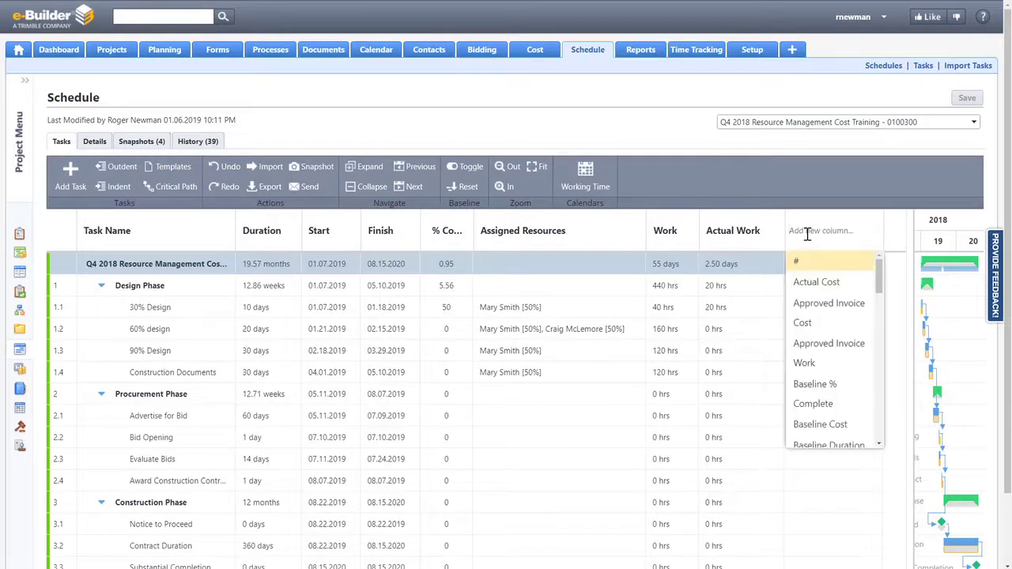
{"action": "type", "text": "rem"}
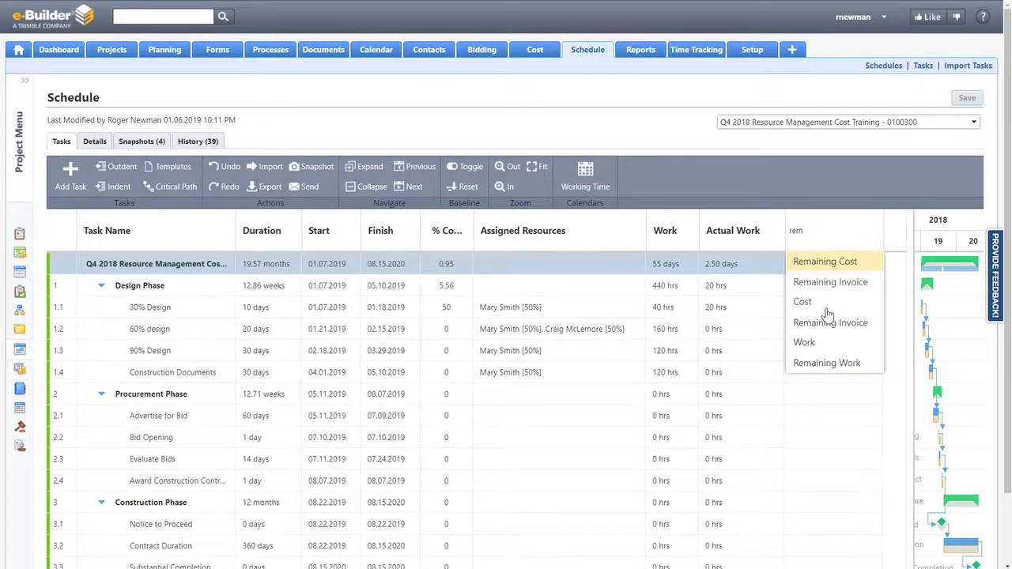
{"action": "left_click", "coordinate": [817, 365]}
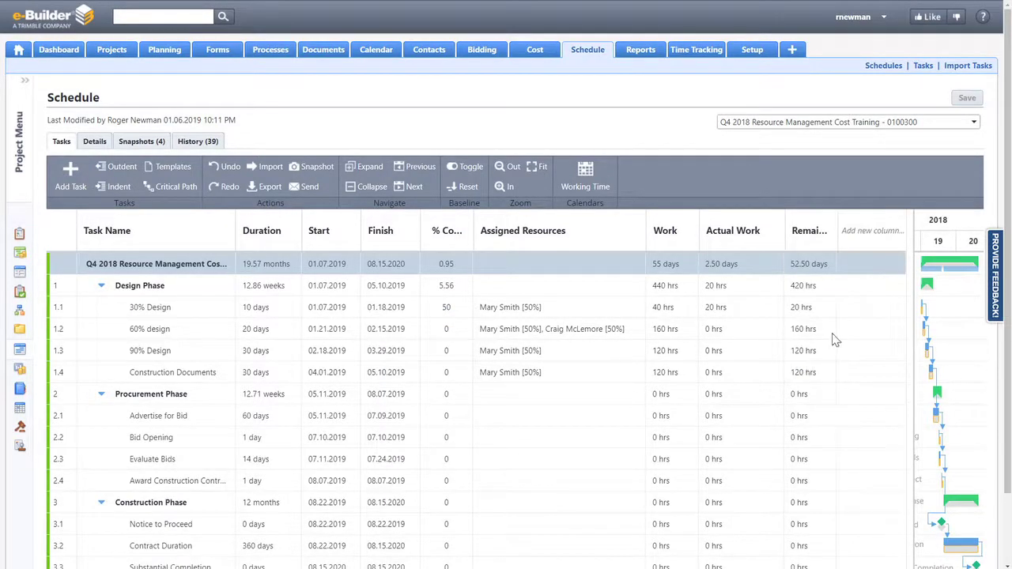
{"action": "left_click_drag", "start_coordinate": [839, 231], "coordinate": [878, 231]}
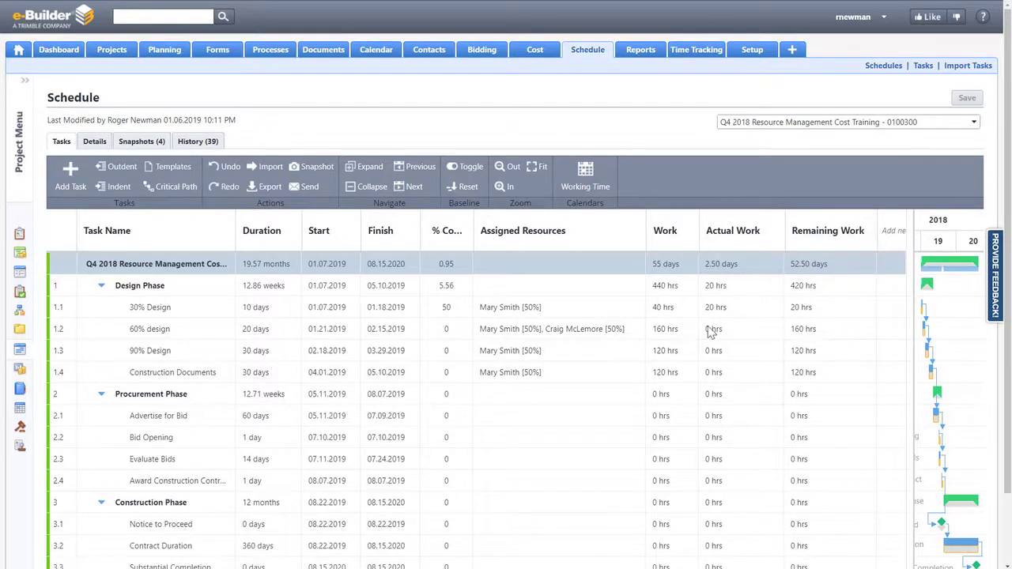
{"action": "left_click", "coordinate": [475, 313]}
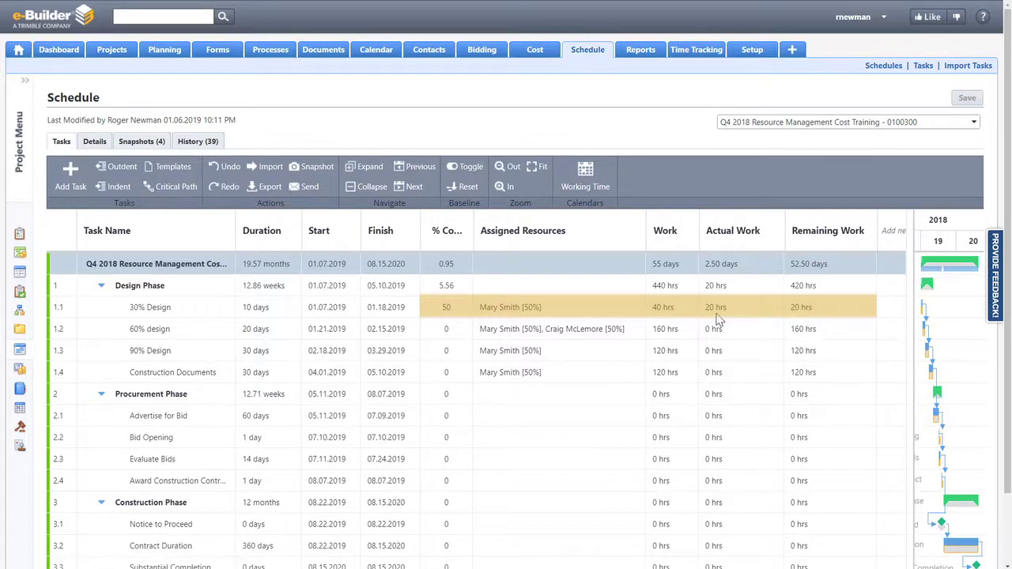
{"action": "left_click", "coordinate": [675, 336]}
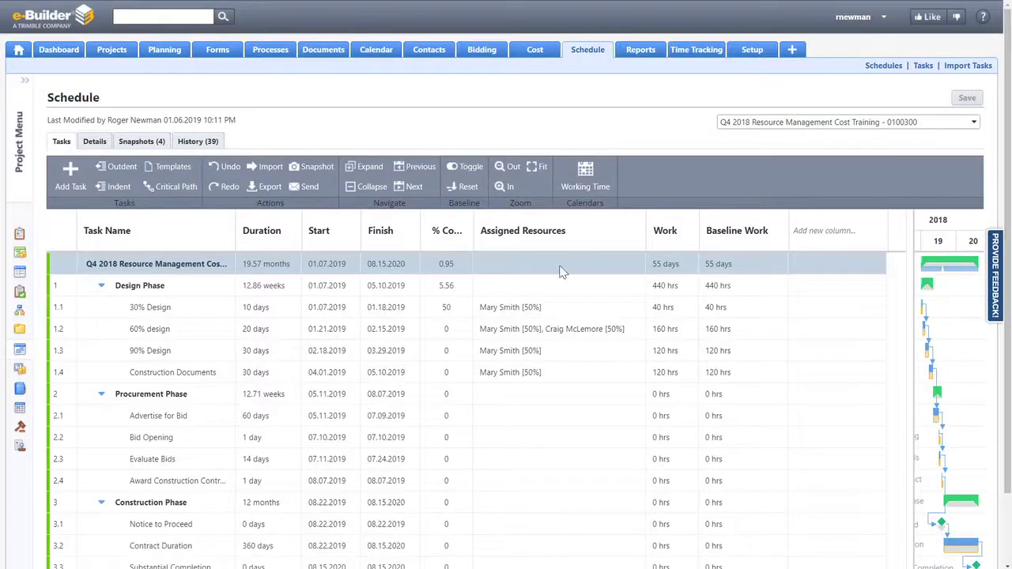
Set the duration of the 30% Design task to 15 days
{"action": "left_click", "coordinate": [263, 313]}
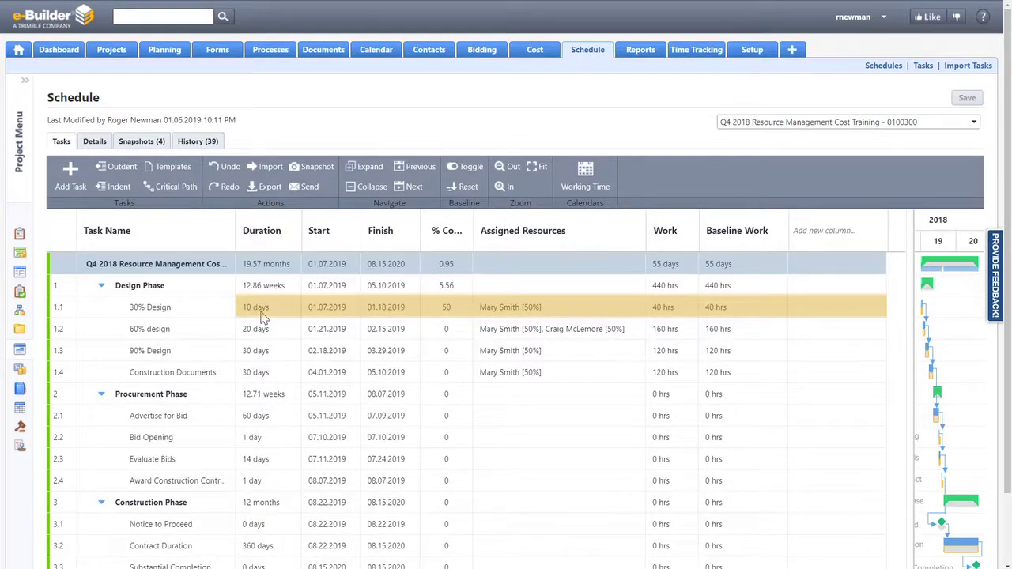
{"action": "left_click", "coordinate": [263, 315]}
{"action": "type", "text": "15"}
{"action": "key", "text": "Tab"}
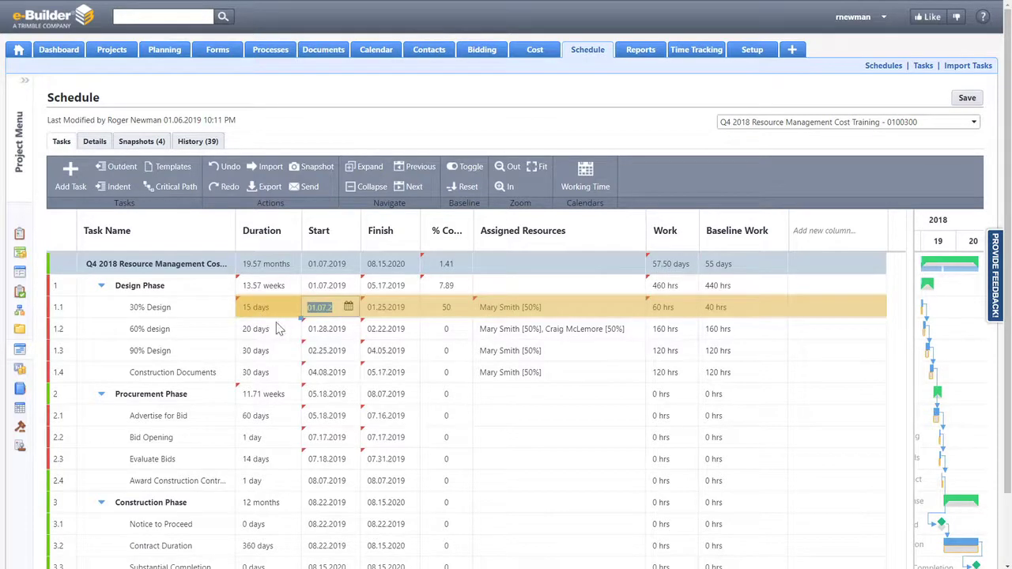
{"action": "left_click", "coordinate": [791, 315]}
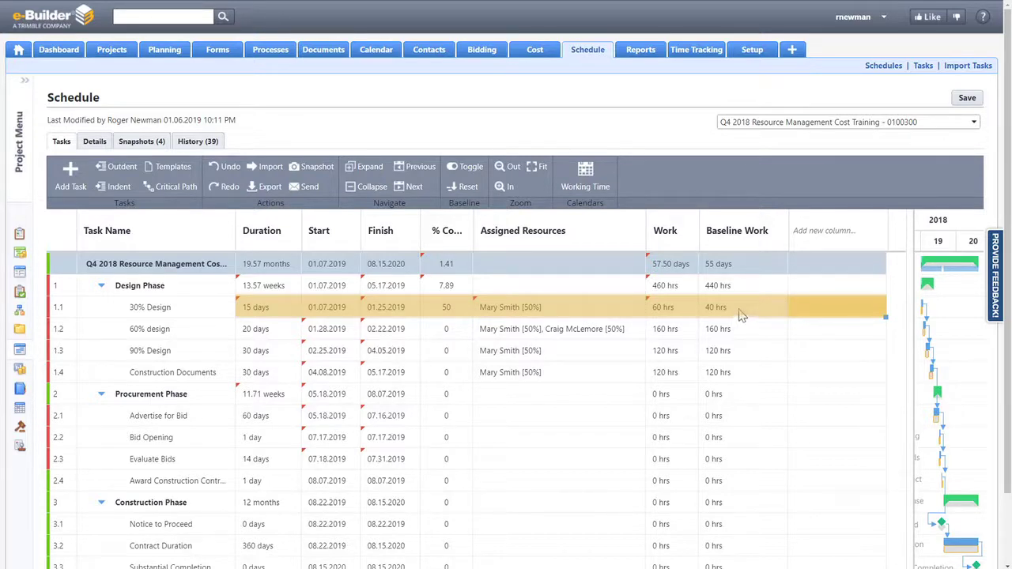
Add a Work Variance column to the task grid
{"action": "left_click", "coordinate": [851, 233]}
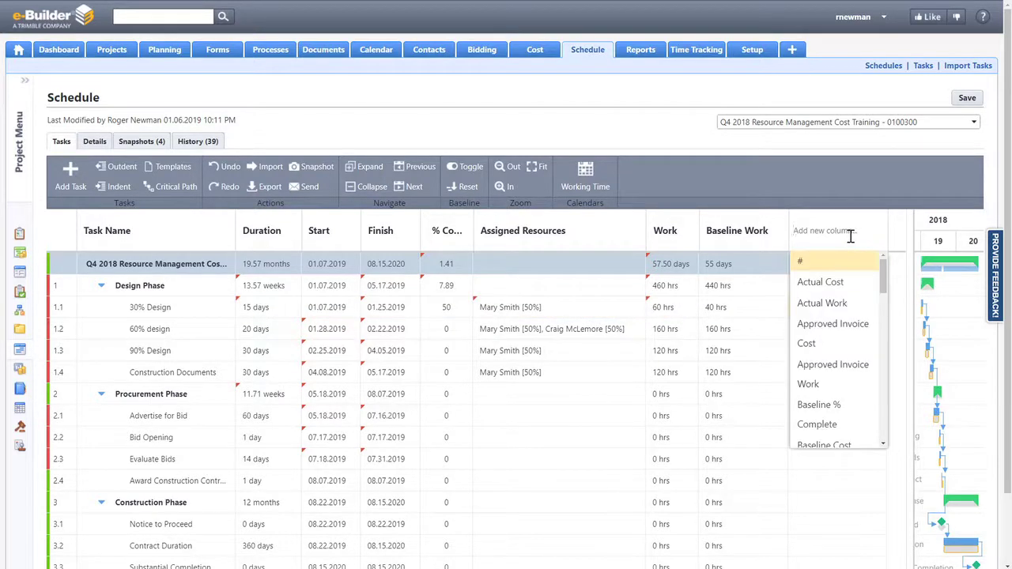
{"action": "type", "text": "work"}
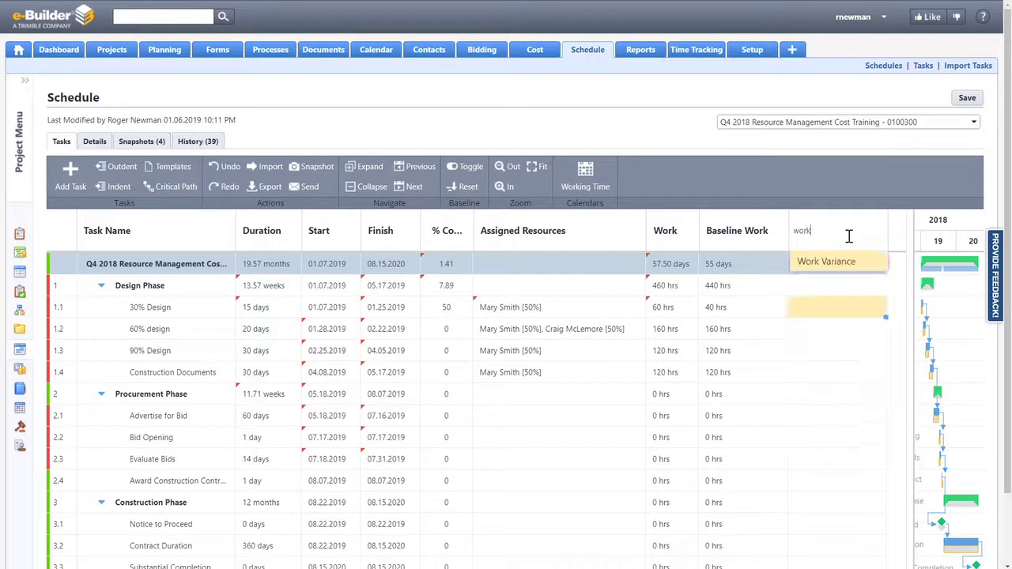
{"action": "left_click", "coordinate": [840, 262]}
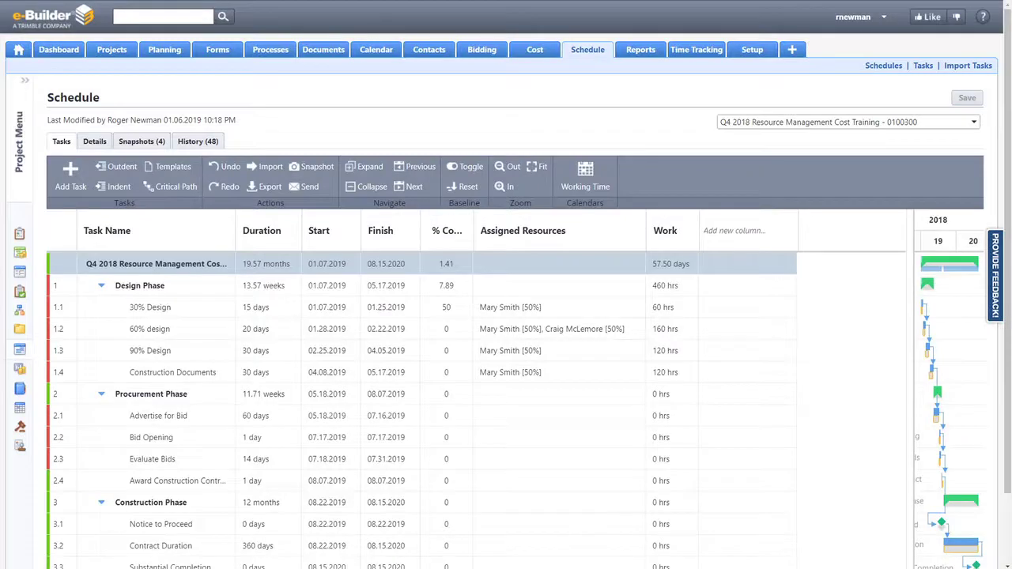
Add a Cost column to the task grid after the Work column
{"action": "left_click", "coordinate": [738, 230]}
{"action": "type", "text": "cost"}
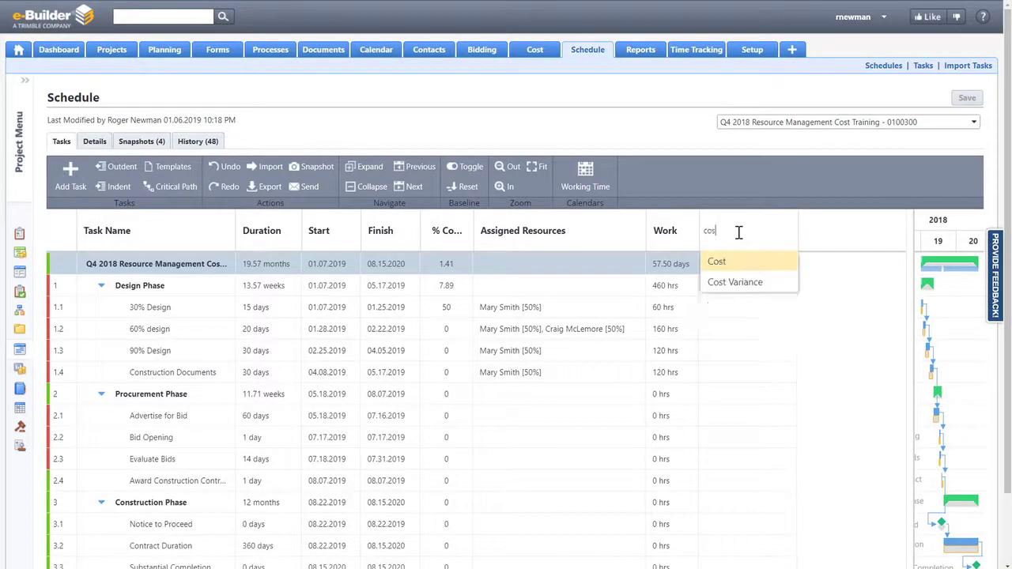
{"action": "left_click", "coordinate": [735, 262]}
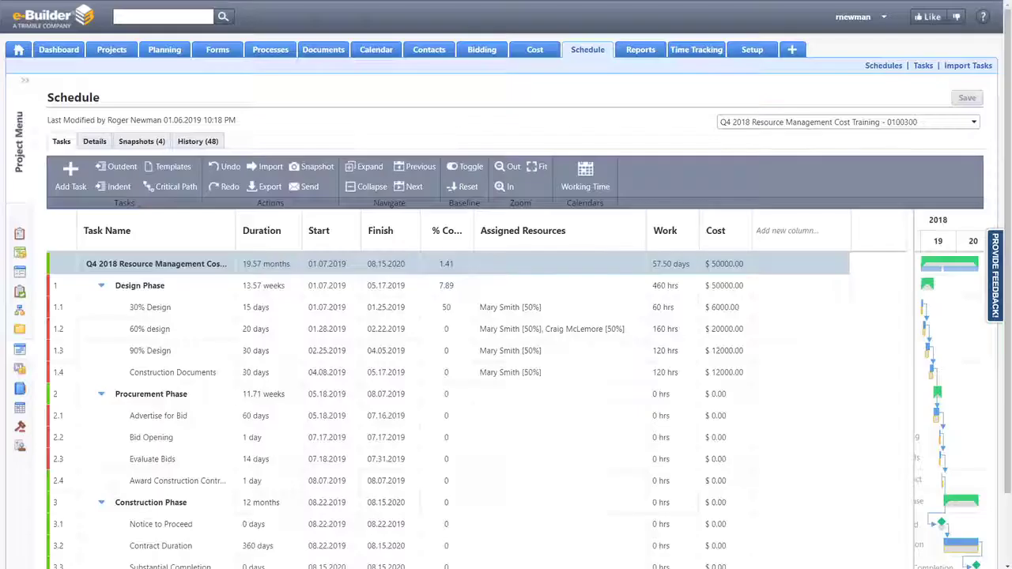
Add a Baseline Cost column to the task grid, widen it to show its full heading, and select the 30% Design row
{"action": "left_click", "coordinate": [771, 230]}
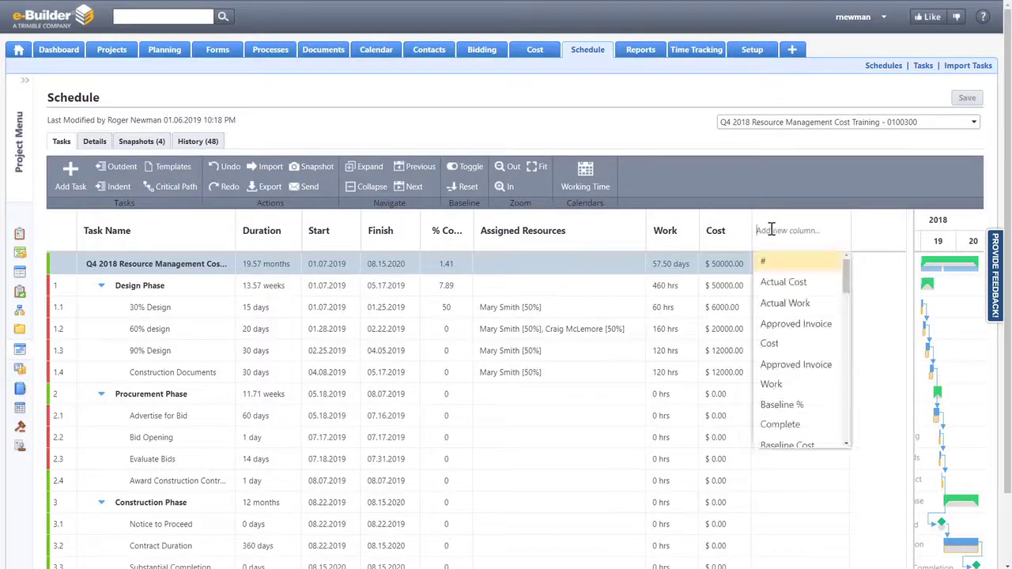
{"action": "type", "text": "base"}
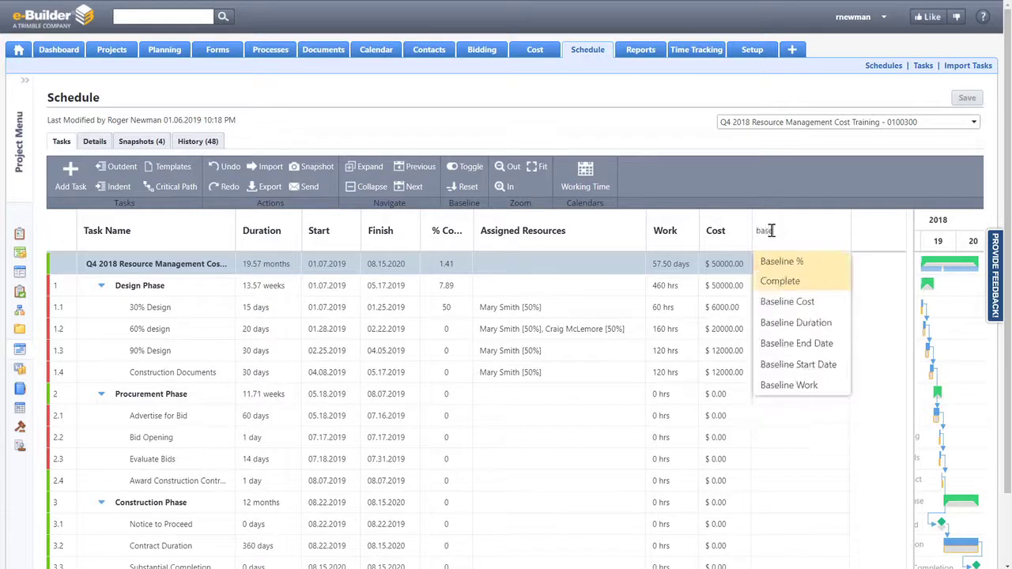
{"action": "left_click", "coordinate": [807, 303]}
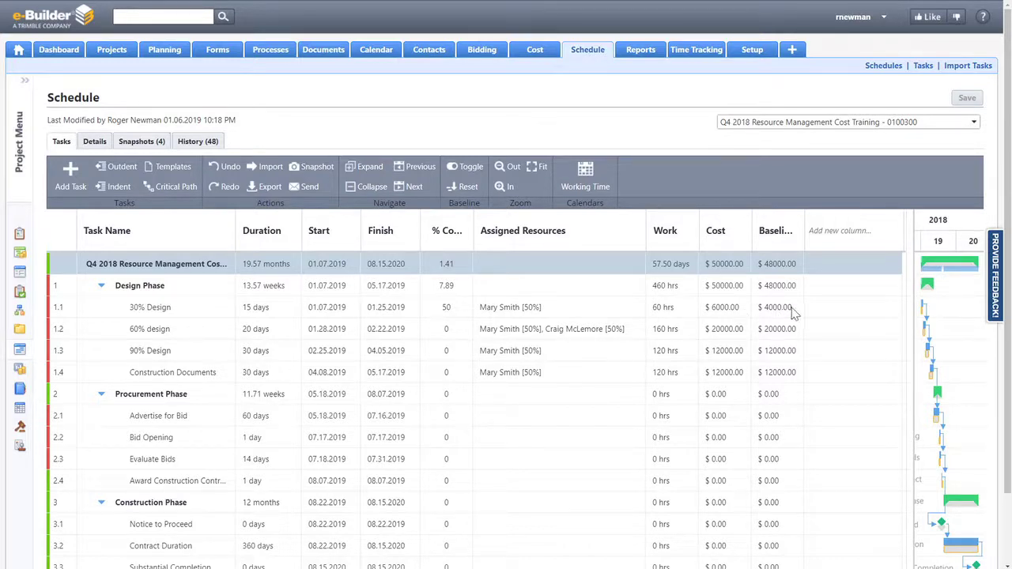
{"action": "left_click_drag", "start_coordinate": [801, 229], "coordinate": [832, 229]}
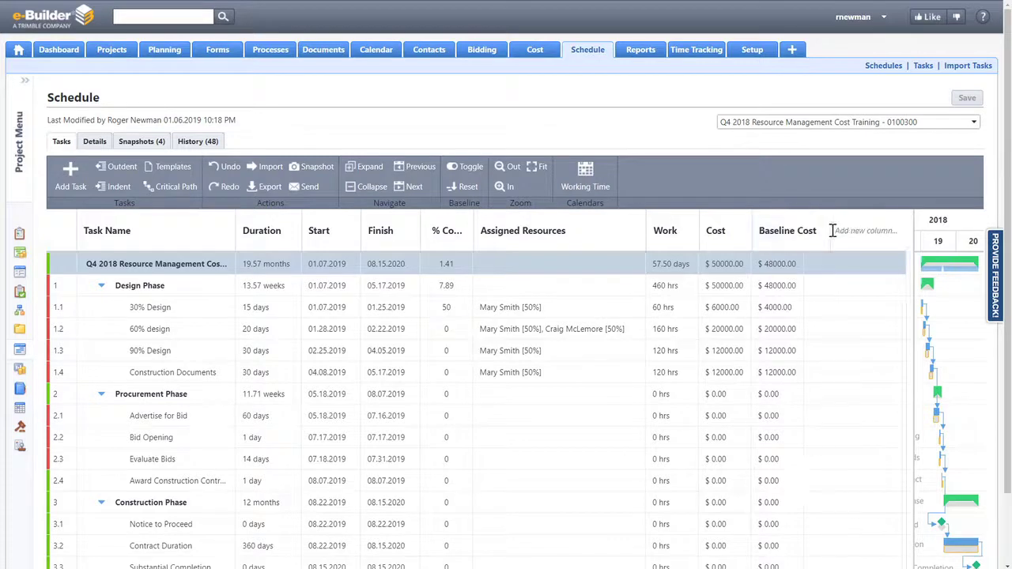
{"action": "left_click", "coordinate": [665, 313]}
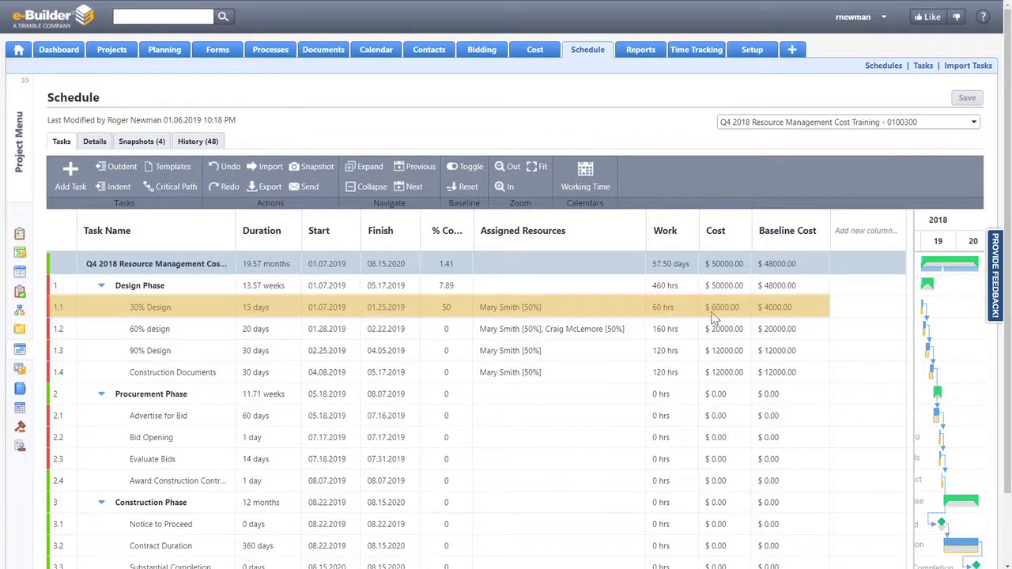
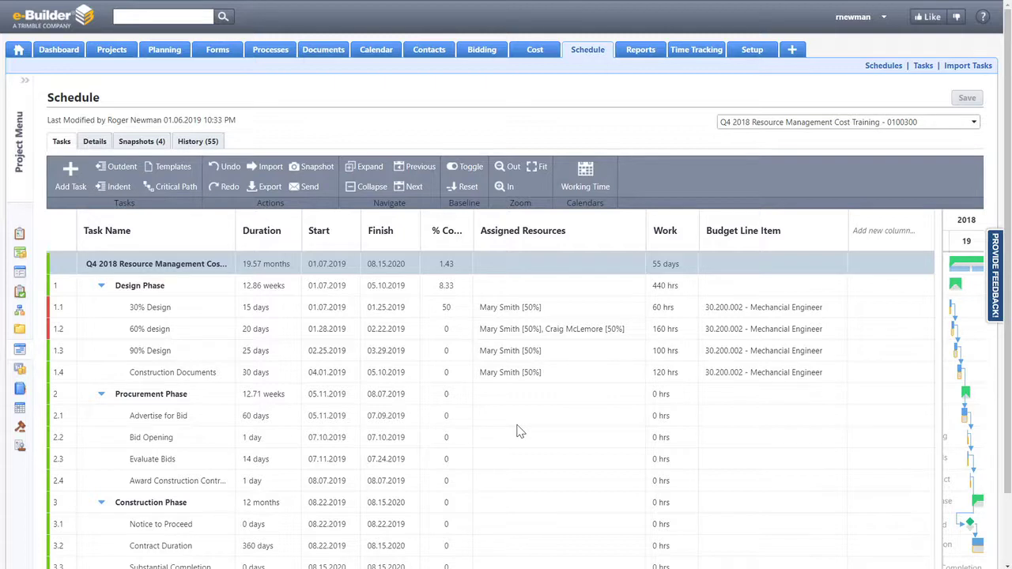
Assign the second resource of the 60% design task to the Advertise for Bid task as Engineer at 100% units
{"action": "left_click", "coordinate": [517, 424]}
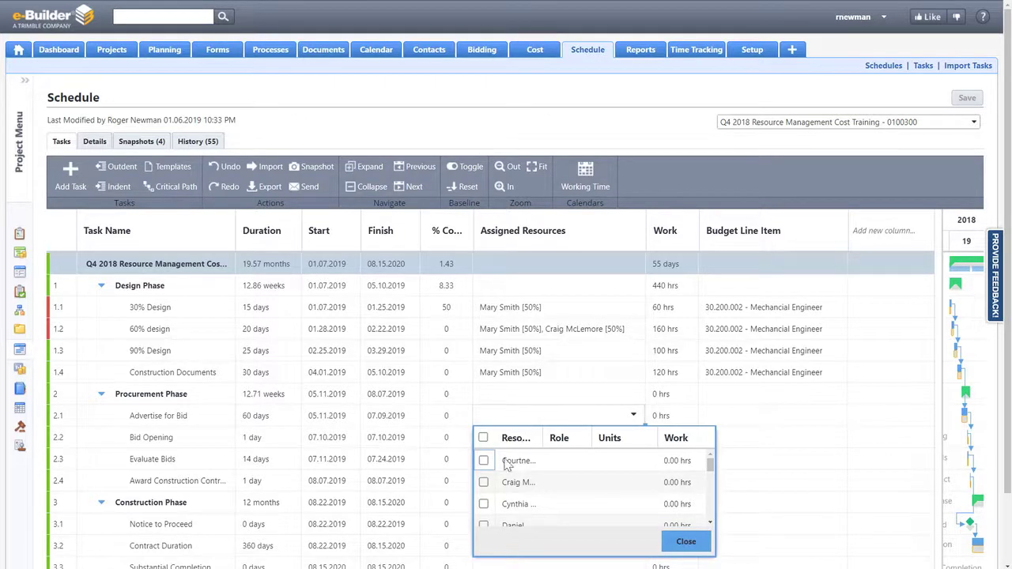
{"action": "left_click", "coordinate": [486, 482]}
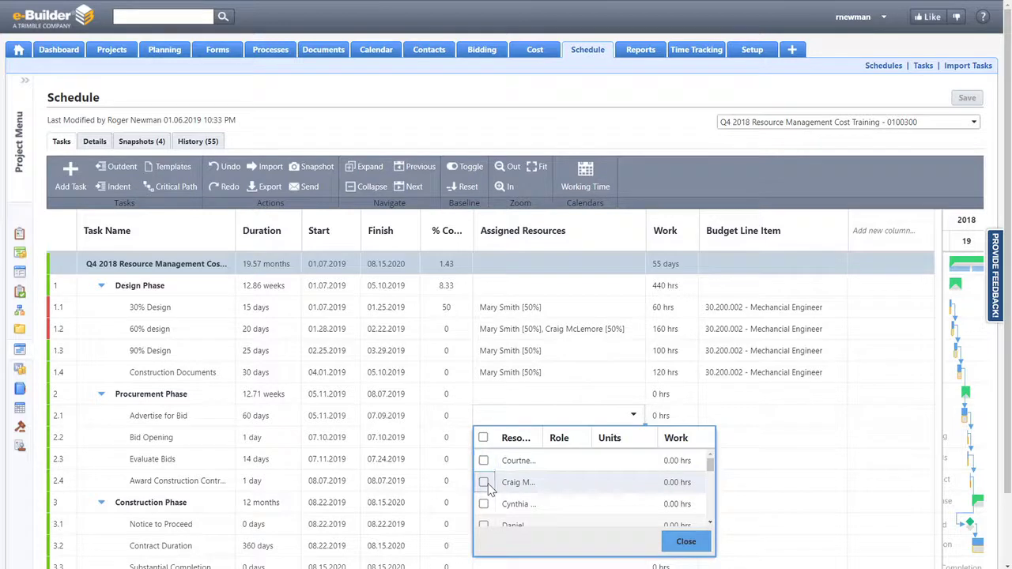
{"action": "left_click", "coordinate": [584, 440]}
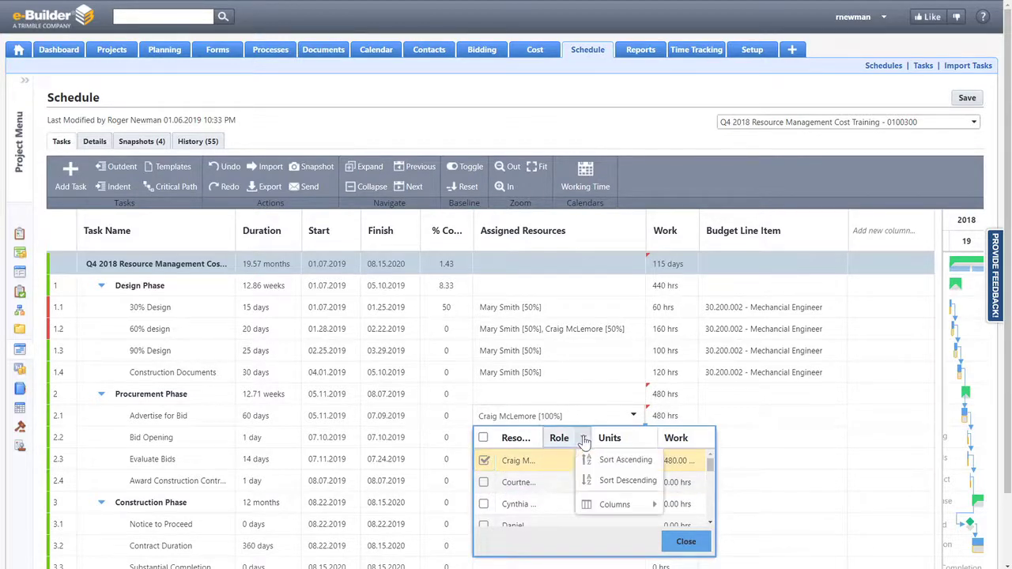
{"action": "left_click", "coordinate": [574, 461]}
{"action": "left_click", "coordinate": [580, 461]}
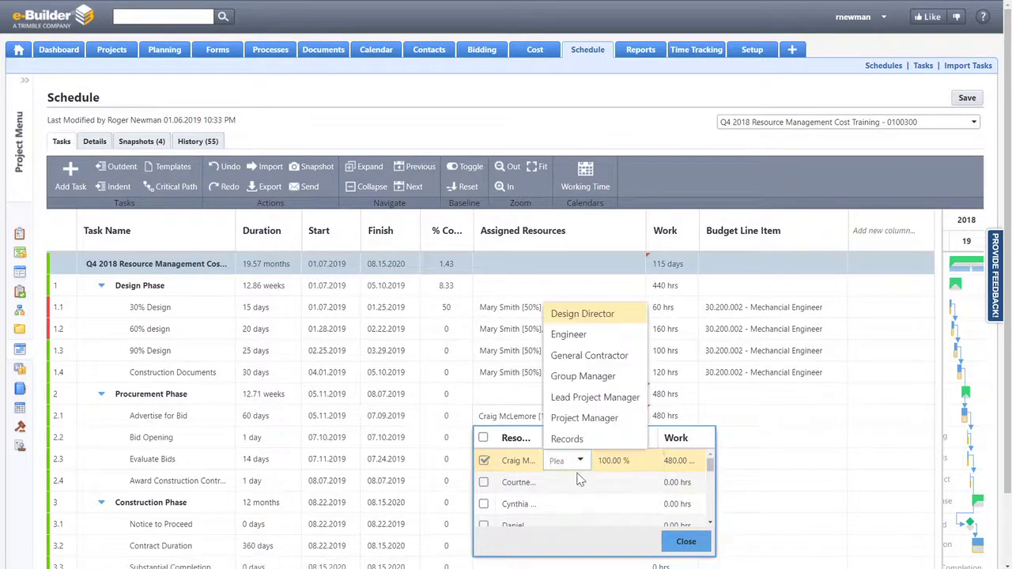
{"action": "left_click", "coordinate": [563, 333]}
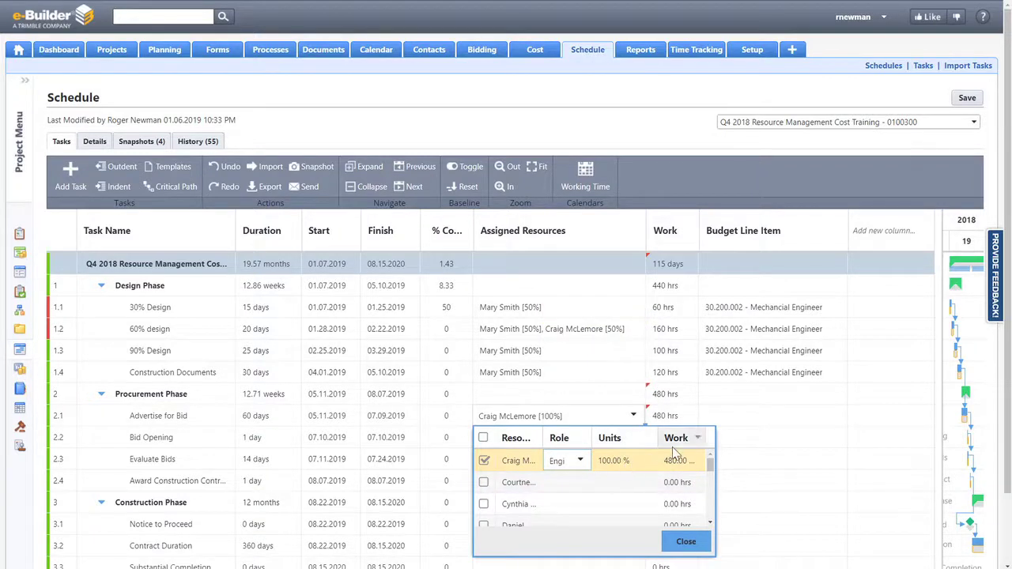
{"action": "key", "text": "Tab"}
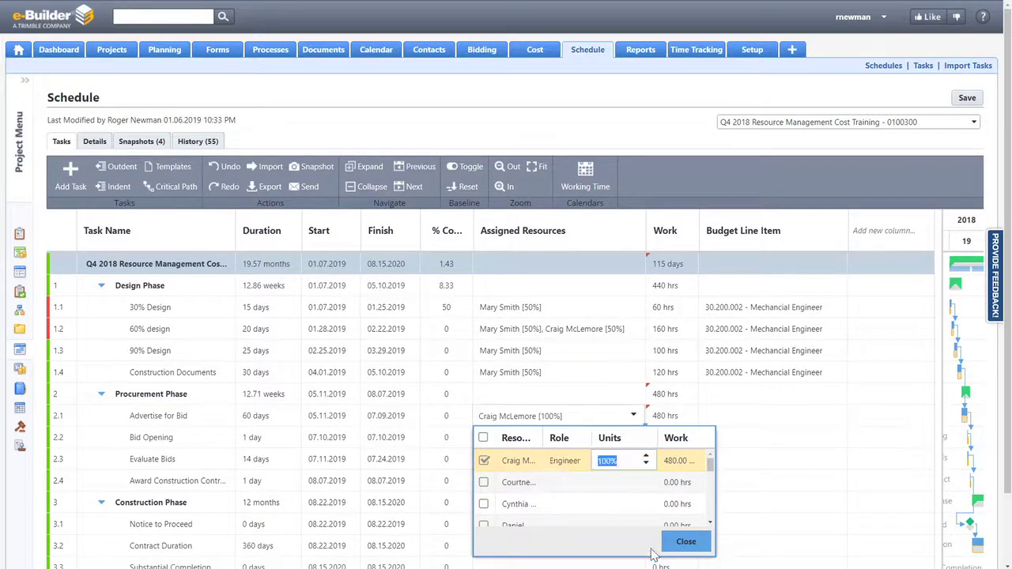
{"action": "left_click", "coordinate": [694, 546]}
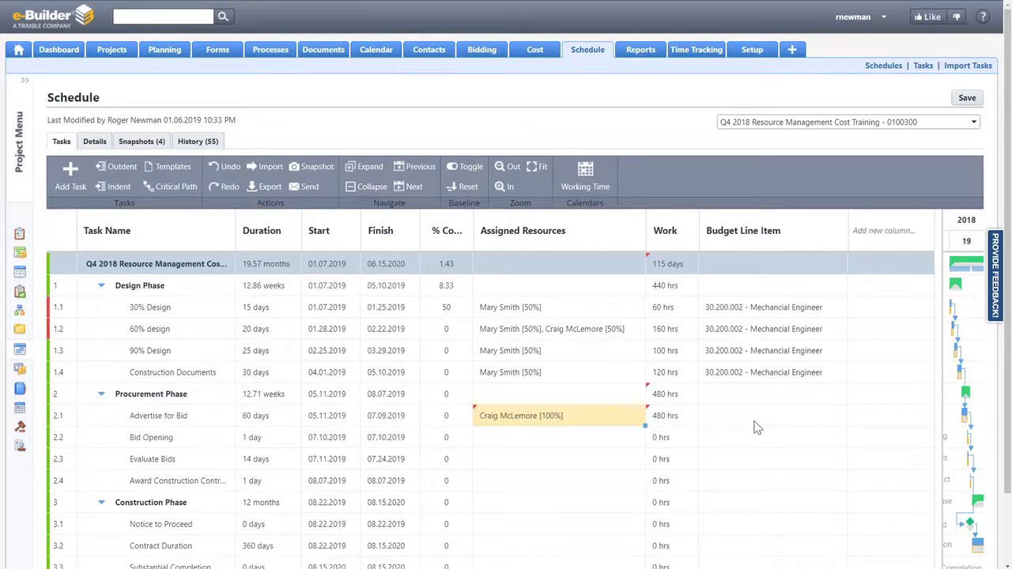
Add a Planned Work column to the task grid and select the assigned resources of the Advertise for Bid task
{"action": "left_click", "coordinate": [875, 224]}
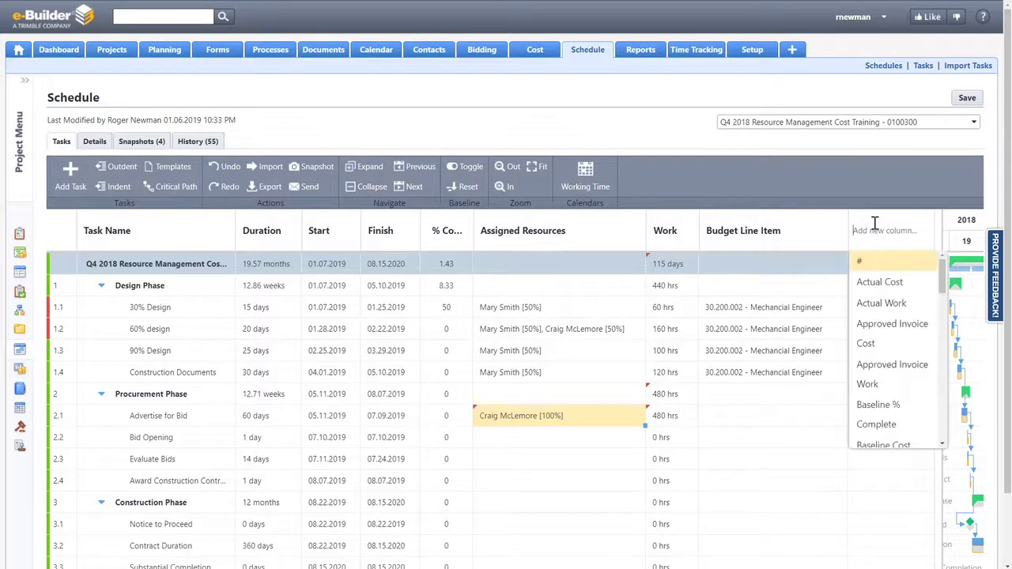
{"action": "type", "text": "plan"}
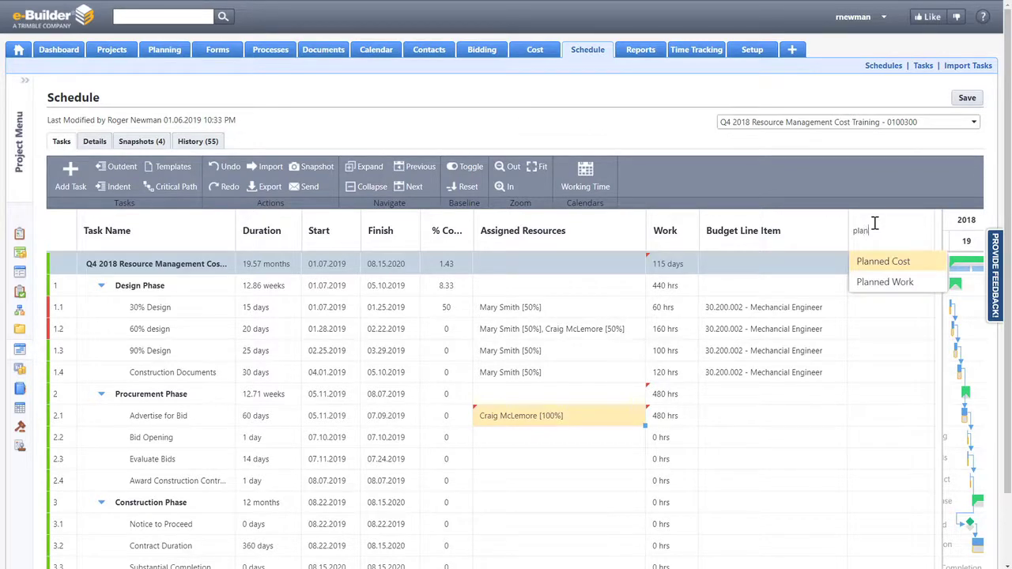
{"action": "left_click", "coordinate": [885, 285]}
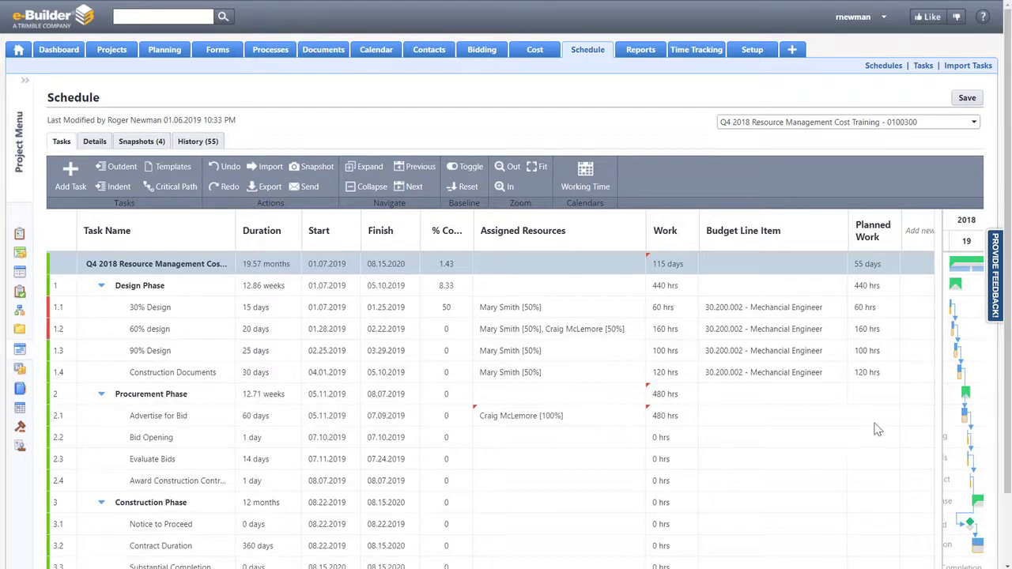
{"action": "left_click", "coordinate": [559, 427]}
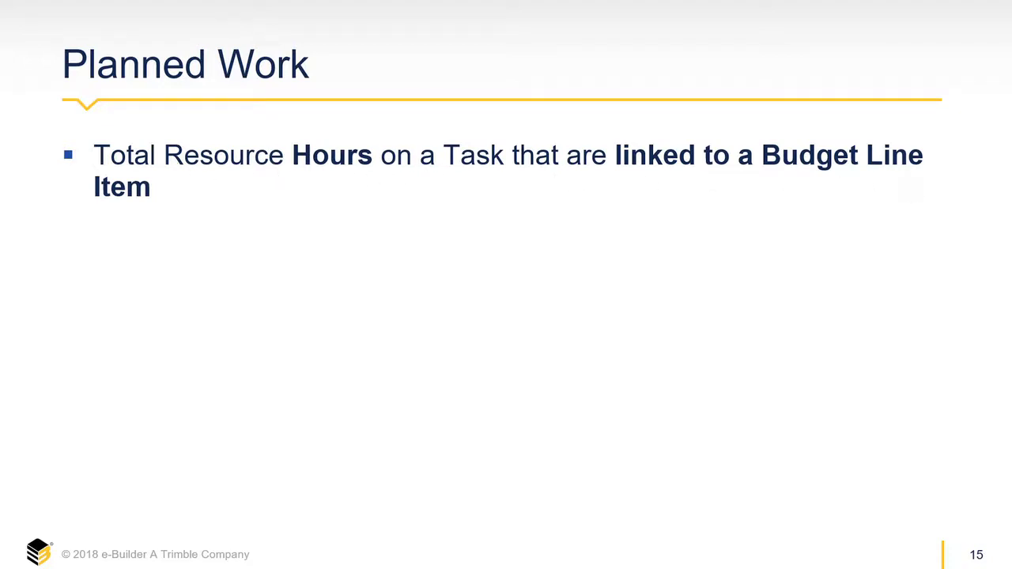
{"action": "key", "text": "Right"}
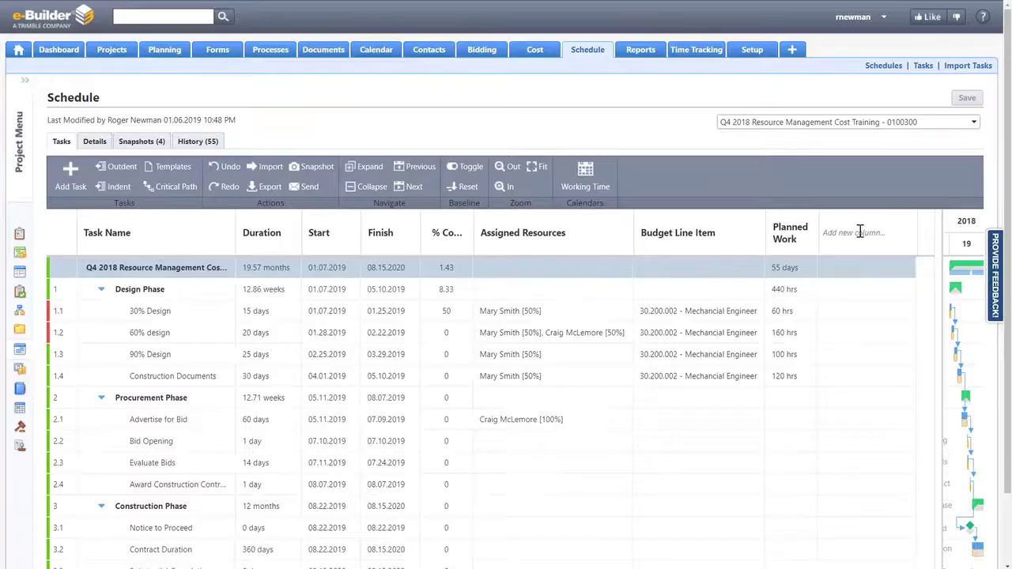
Add an Approved Invoice Work column to the task grid
{"action": "left_click", "coordinate": [860, 224]}
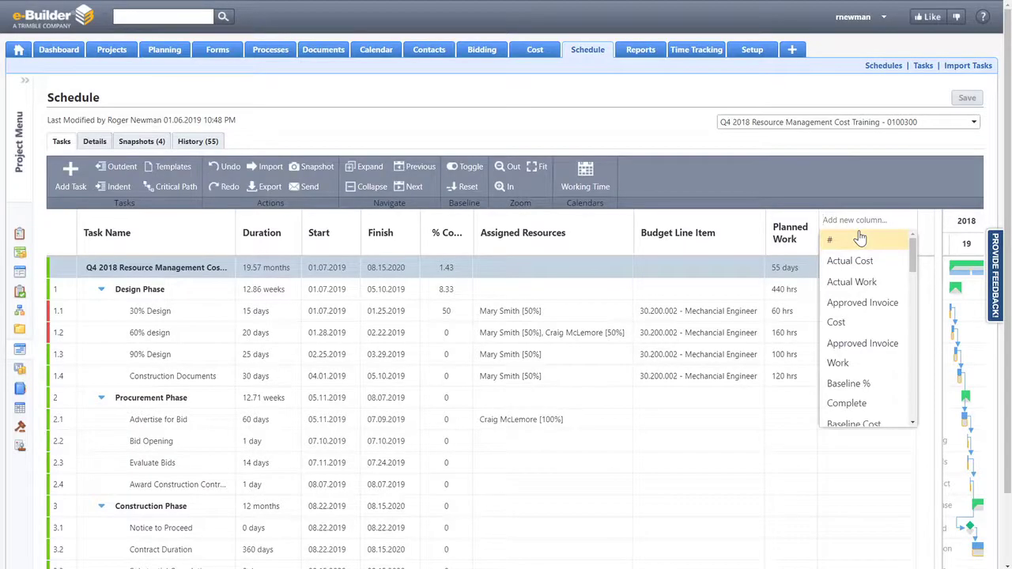
{"action": "type", "text": "app"}
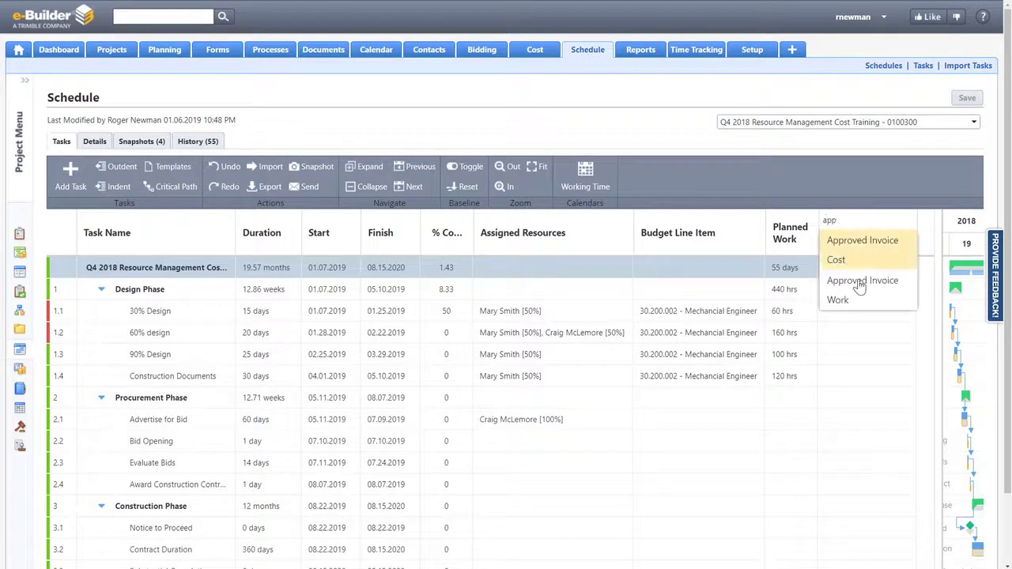
{"action": "left_click", "coordinate": [860, 288]}
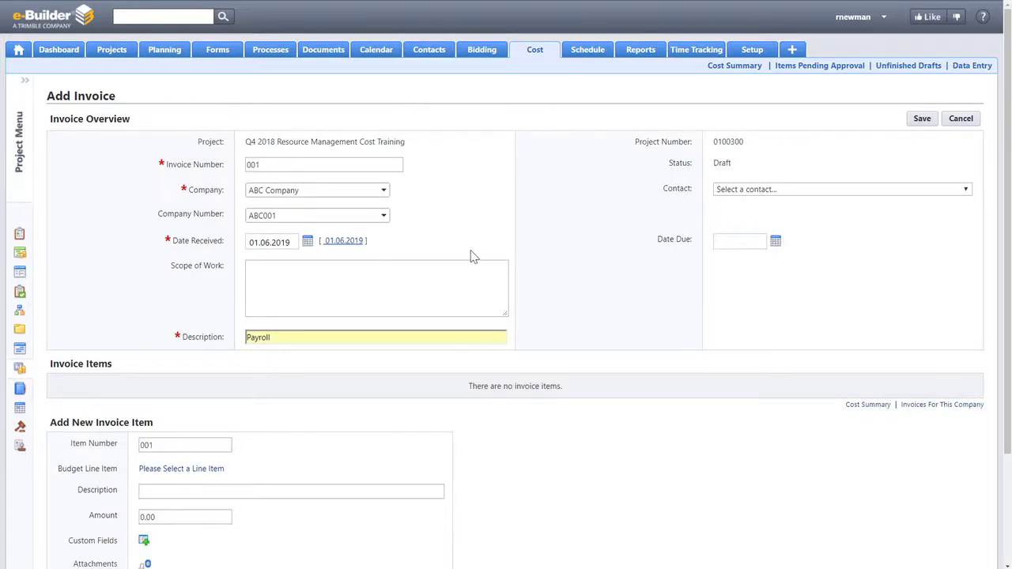
Choose budget line item 30.200.002 (Mechancial Engineer) for the new item of the Payroll invoice
{"action": "scroll", "coordinate": [595, 267], "scroll_direction": "down", "scroll_amount": 1}
{"action": "scroll", "coordinate": [595, 268], "scroll_direction": "down", "scroll_amount": 2}
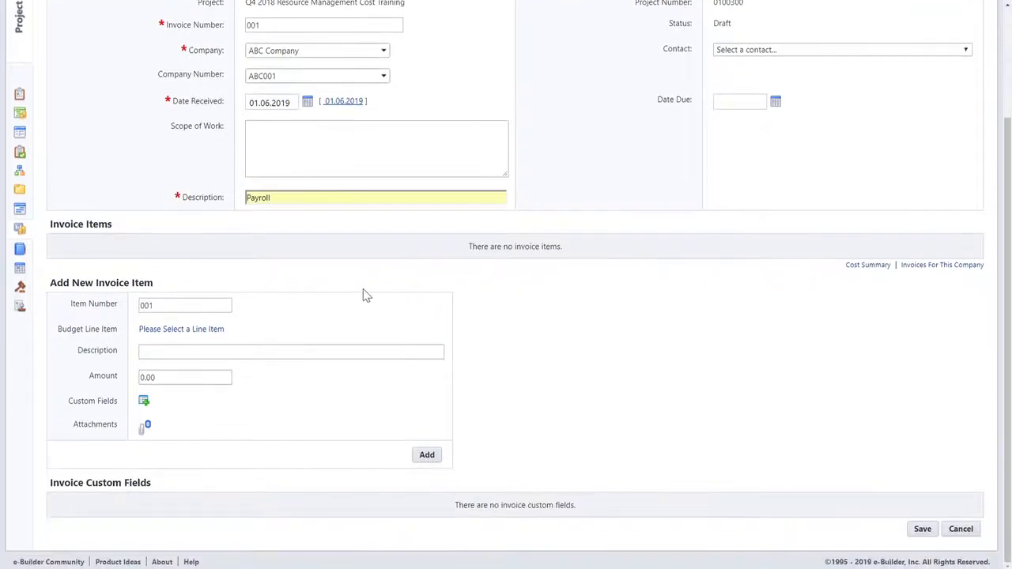
{"action": "left_click", "coordinate": [204, 330]}
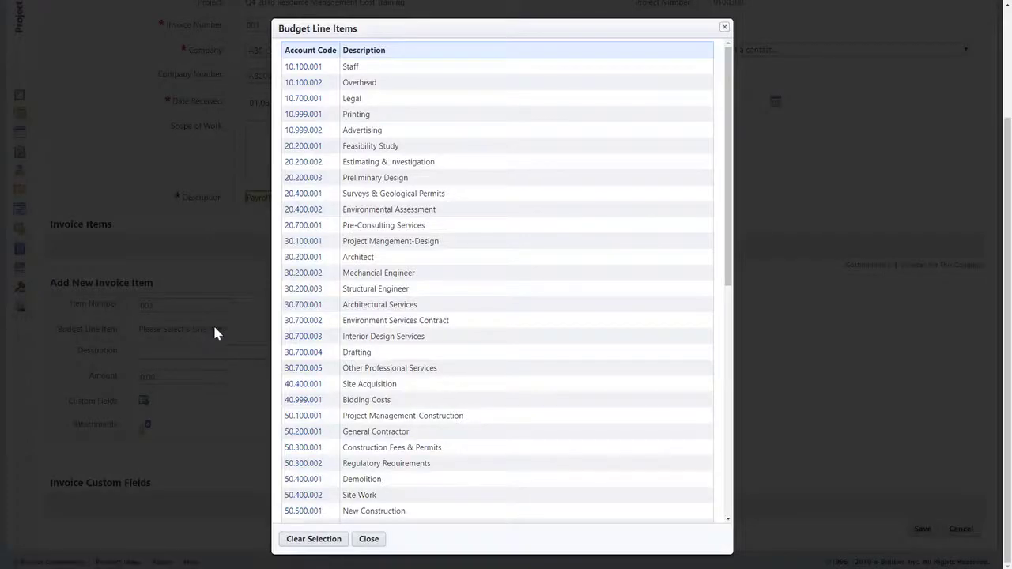
{"action": "left_click", "coordinate": [308, 273]}
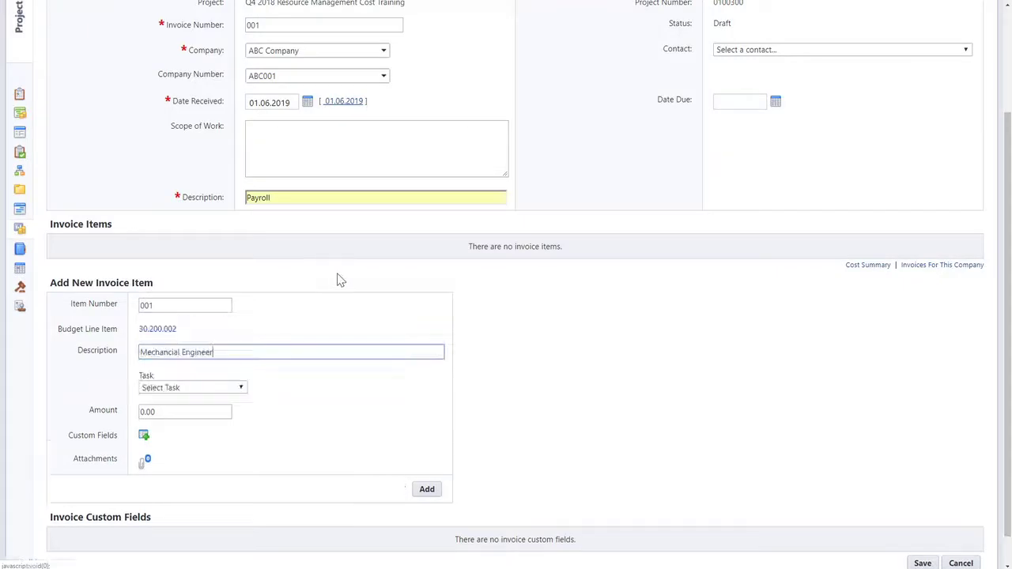
Link the new Payroll invoice item to the 2 30% Design task and its assigned resource
{"action": "left_click", "coordinate": [243, 388]}
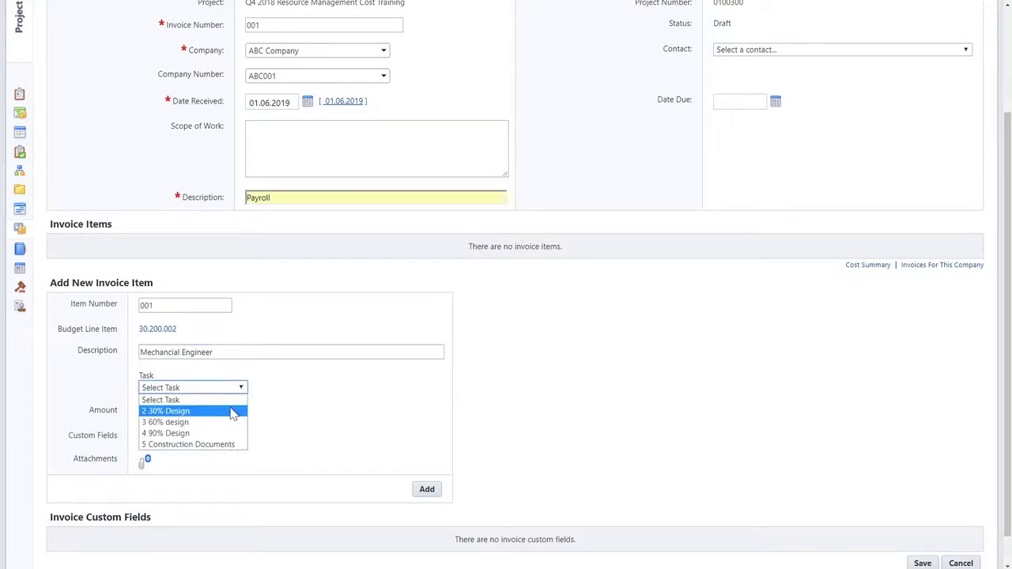
{"action": "left_click", "coordinate": [233, 415]}
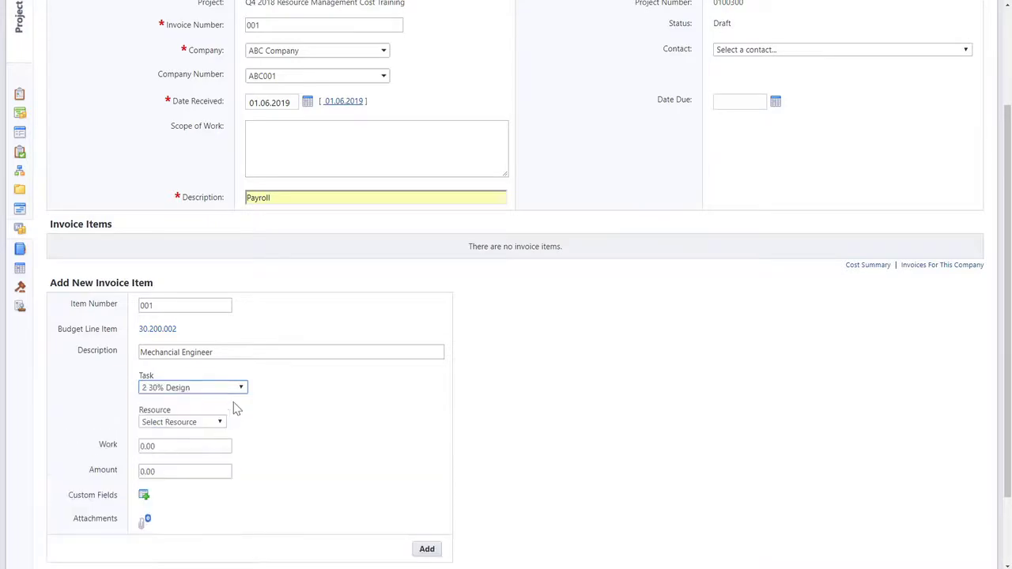
{"action": "left_click", "coordinate": [221, 422]}
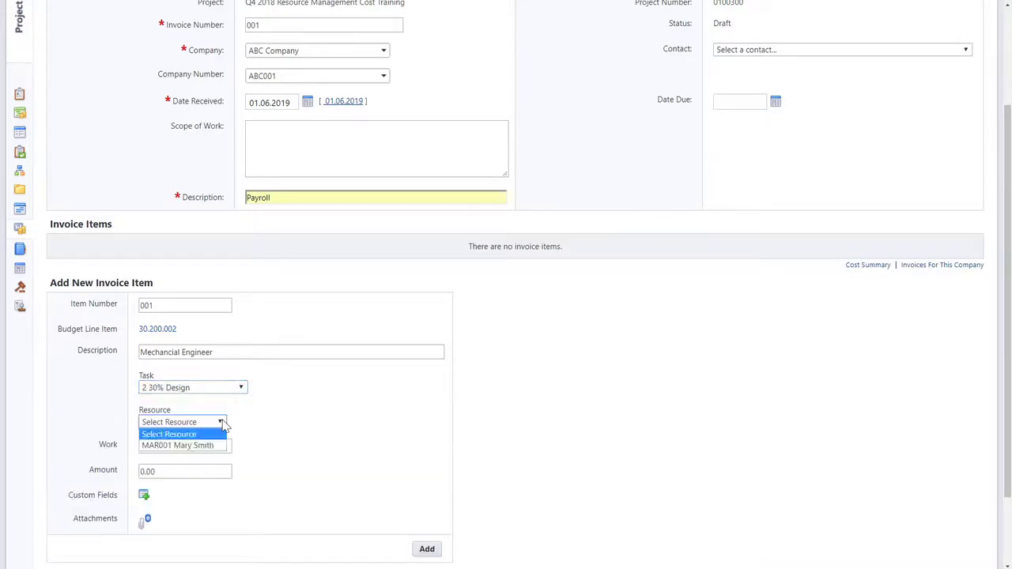
{"action": "left_click", "coordinate": [209, 447]}
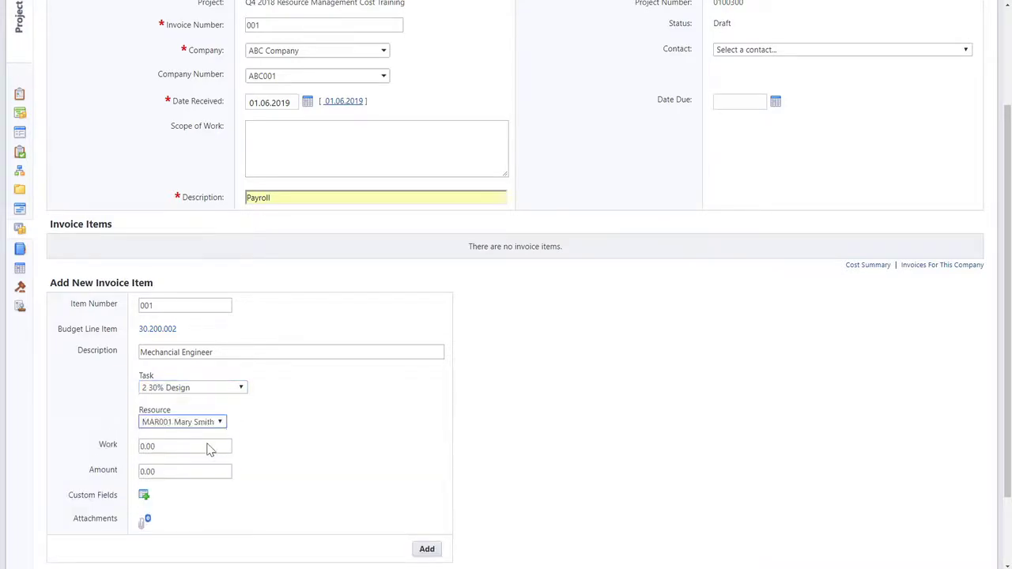
Set the item's work to 30 hours and its amount to 3,000.00, and add it to the invoice
{"action": "left_click", "coordinate": [207, 447]}
{"action": "key", "text": "BackSpace"}
{"action": "key", "text": "BackSpace"}
{"action": "key", "text": "BackSpace"}
{"action": "key", "text": "BackSpace"}
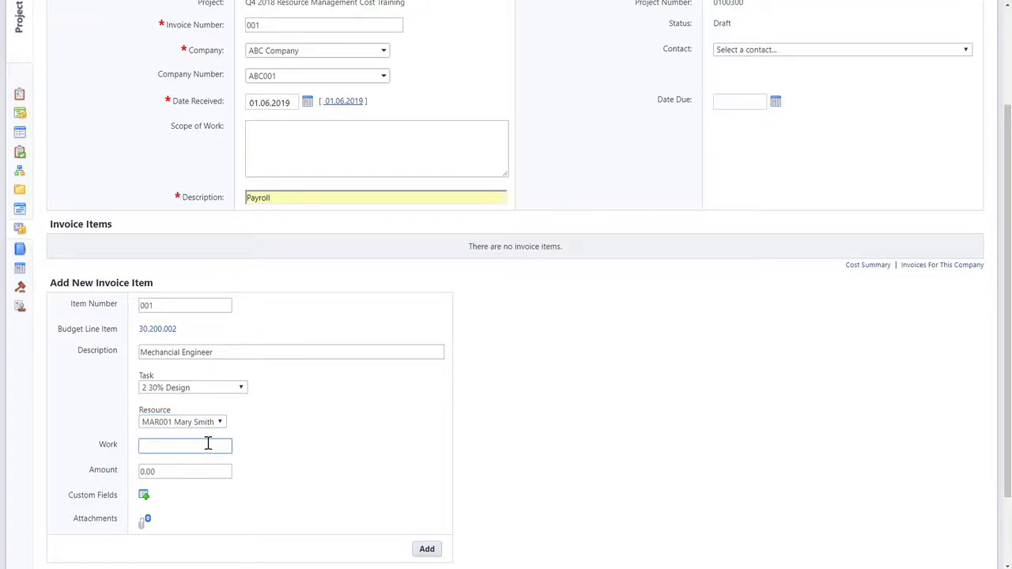
{"action": "type", "text": "30"}
{"action": "key", "text": "Tab"}
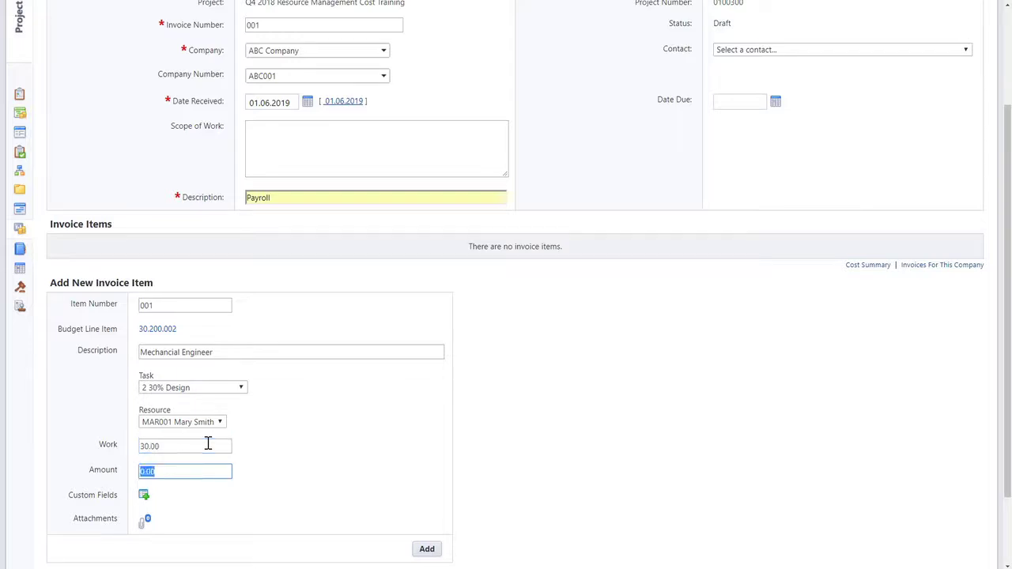
{"action": "type", "text": "3000"}
{"action": "left_click", "coordinate": [431, 550]}
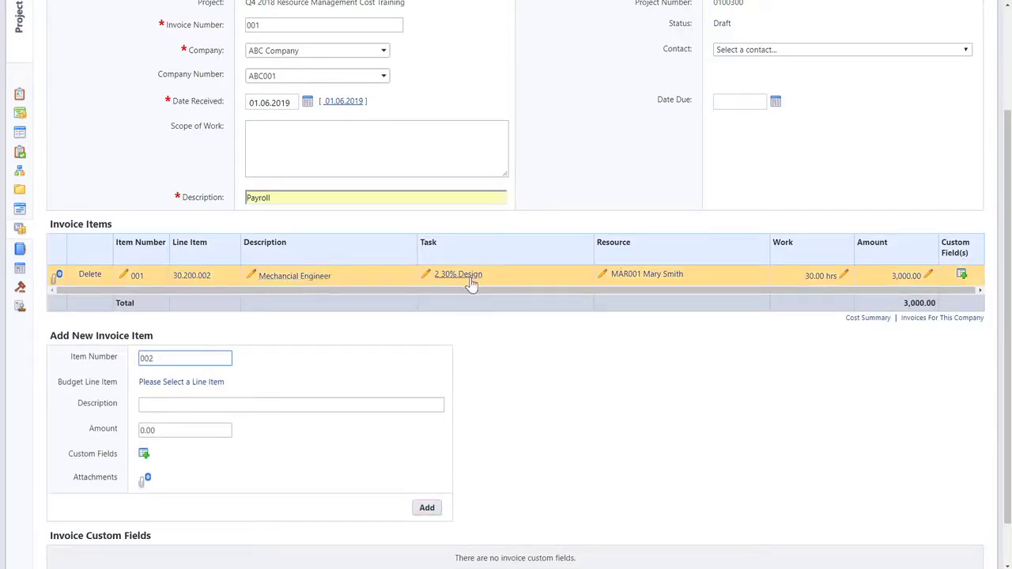
Save the Payroll invoice and approve it
{"action": "scroll", "coordinate": [853, 379], "scroll_direction": "up", "scroll_amount": 3}
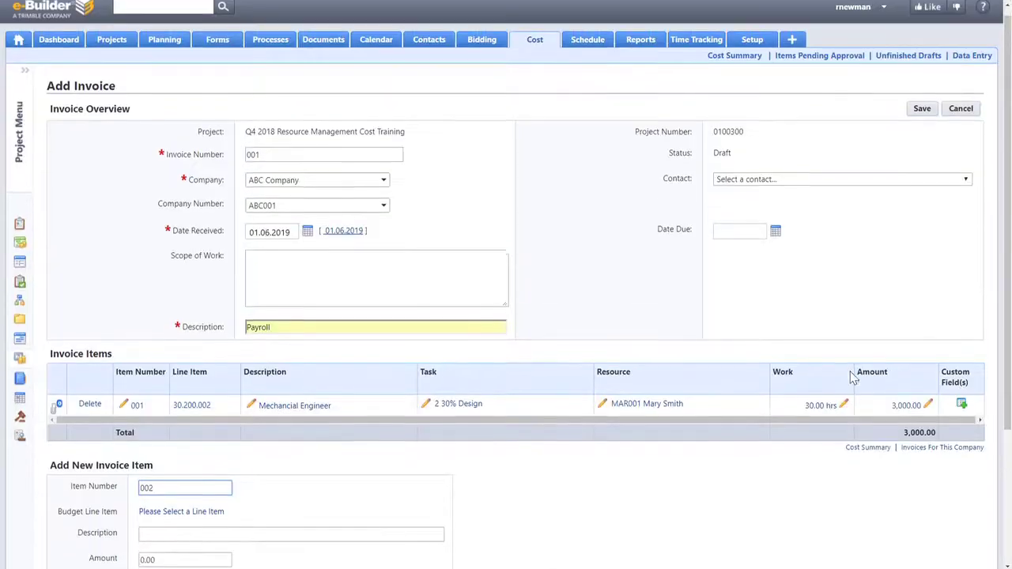
{"action": "left_click", "coordinate": [919, 120]}
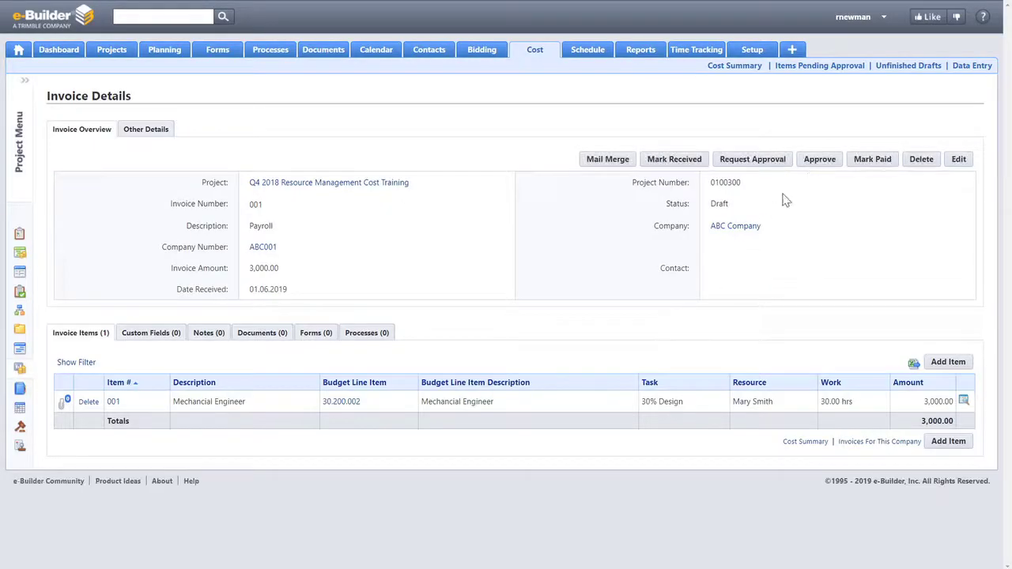
{"action": "left_click", "coordinate": [825, 162]}
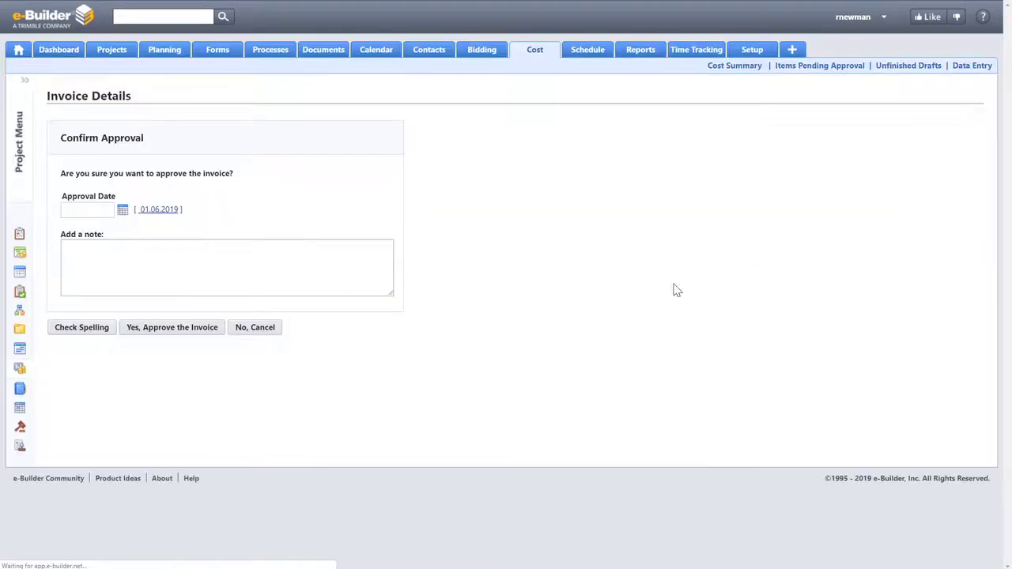
{"action": "left_click", "coordinate": [179, 332]}
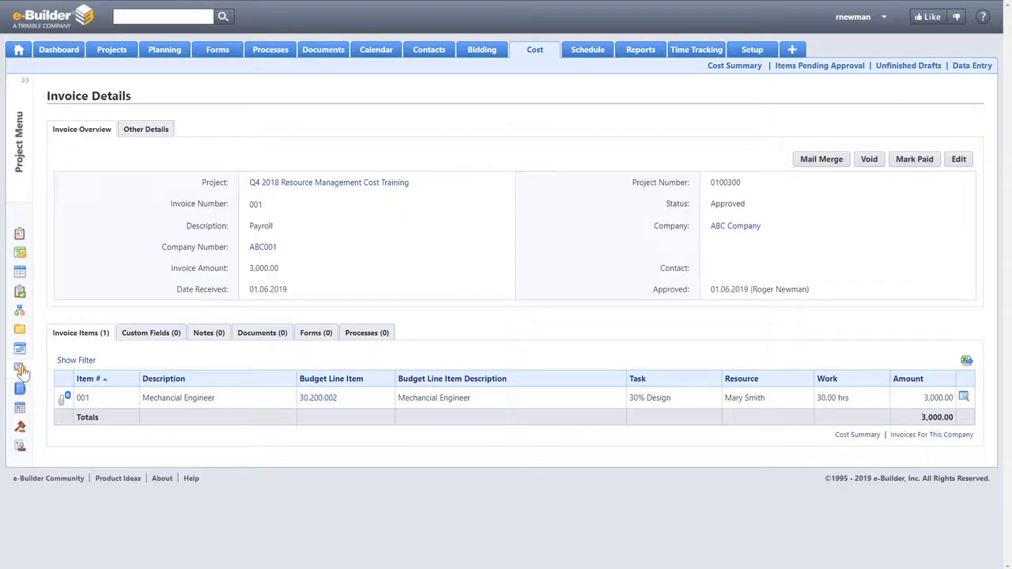
On the project schedule, check the 30% Design task's approved invoice work and the units and work of the resources on the 60% design task
{"action": "left_click", "coordinate": [64, 349]}
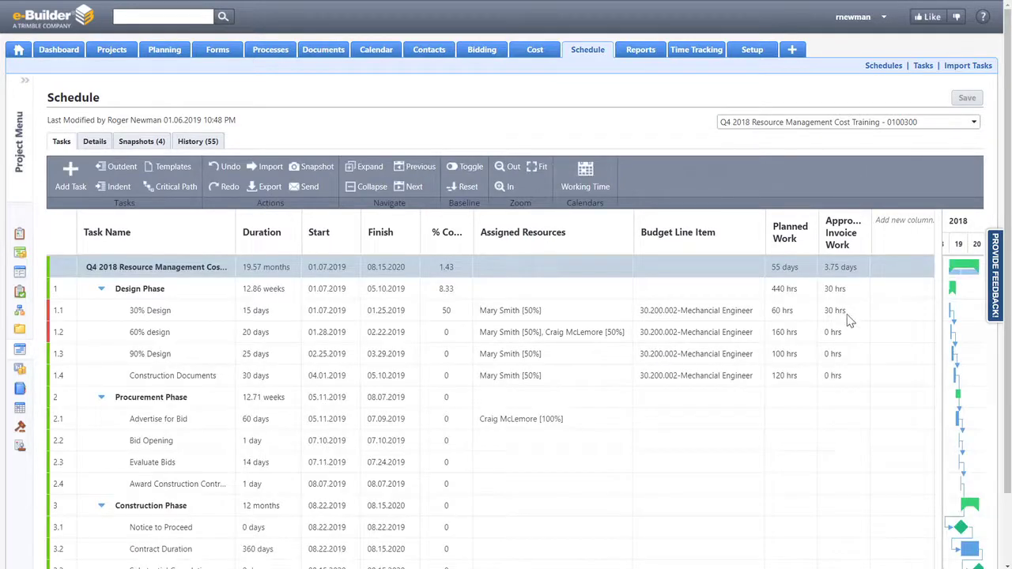
{"action": "left_click", "coordinate": [836, 313]}
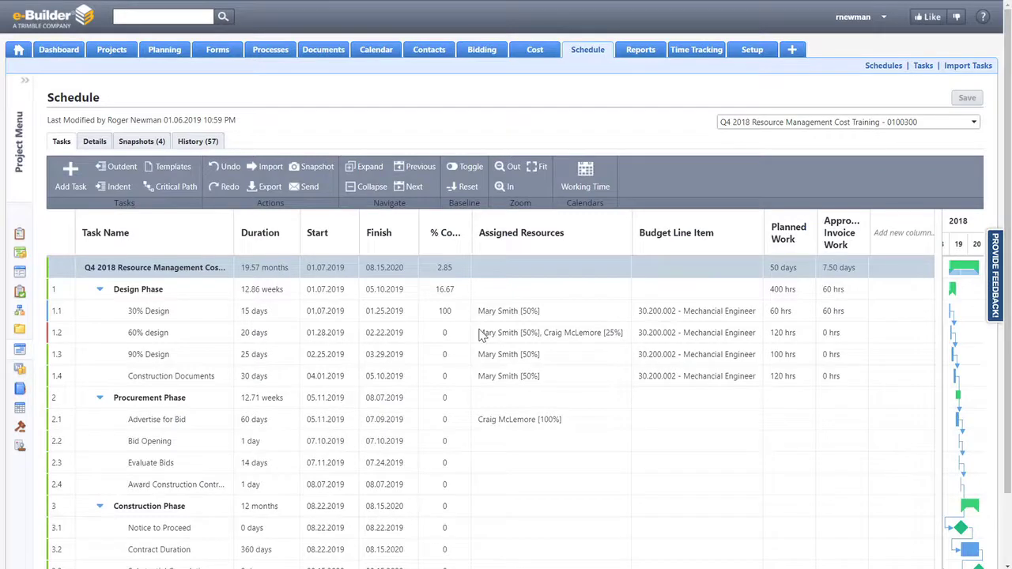
{"action": "left_click", "coordinate": [482, 336]}
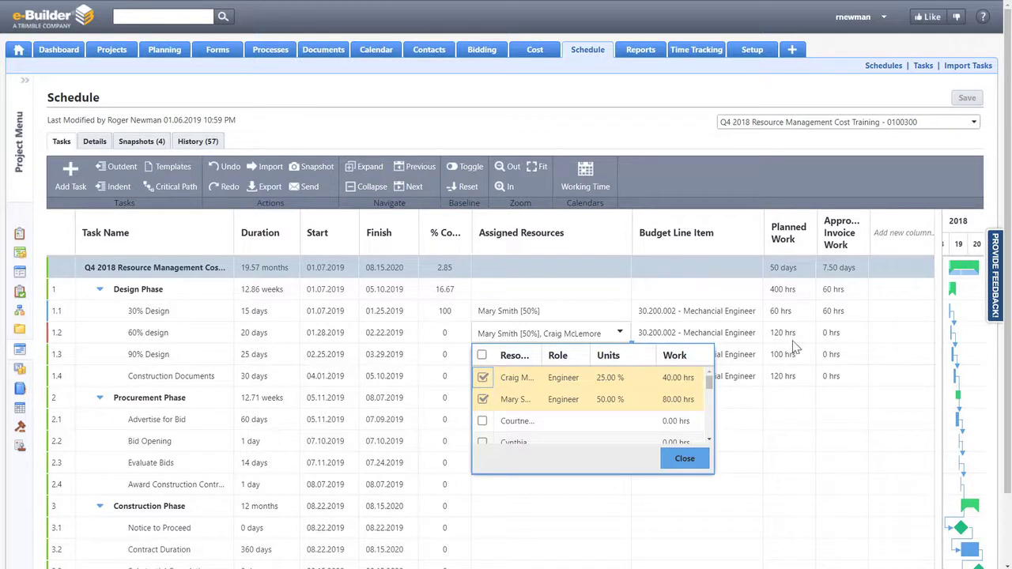
{"action": "left_click", "coordinate": [688, 461]}
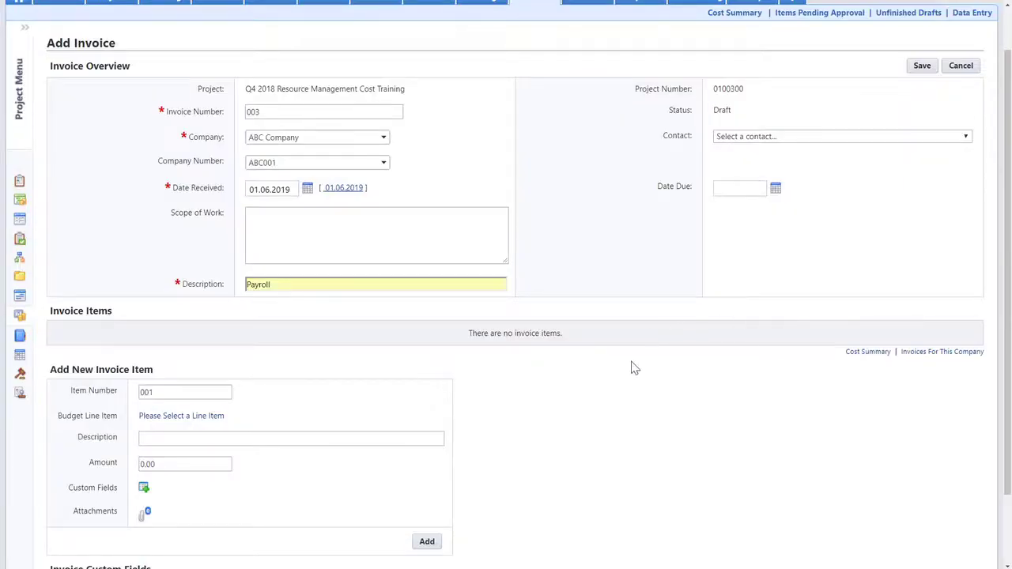
Assign the new invoice's first item to budget line item 30.200.002, the 3 60% design task and its first listed resource
{"action": "left_click", "coordinate": [207, 418]}
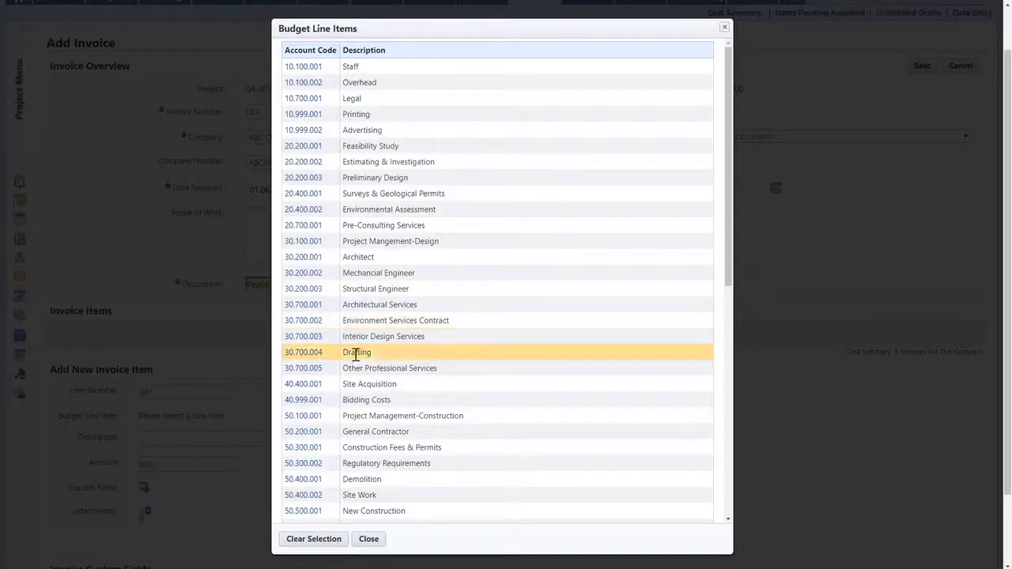
{"action": "left_click", "coordinate": [317, 273]}
{"action": "left_click", "coordinate": [241, 474]}
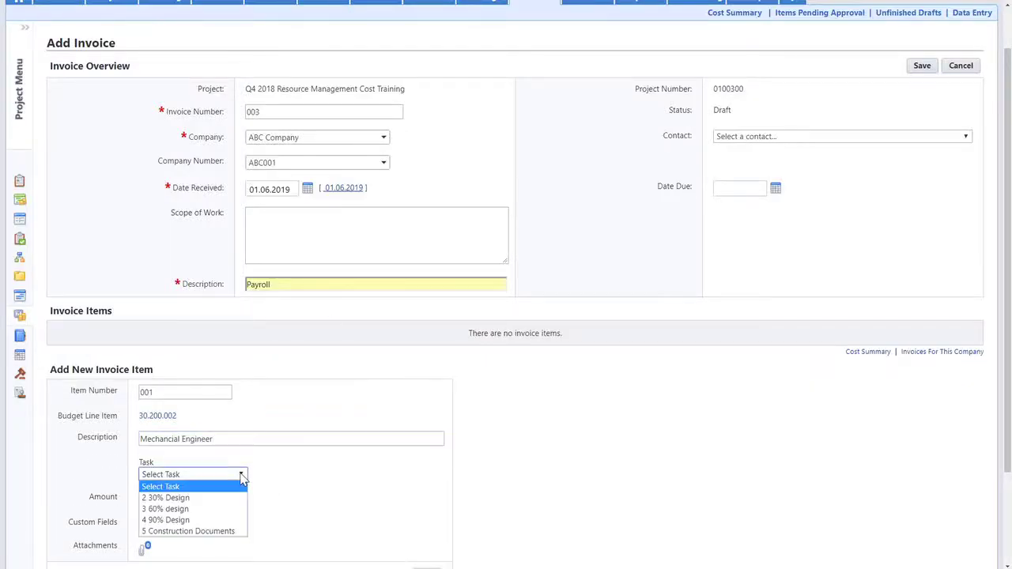
{"action": "left_click", "coordinate": [227, 512]}
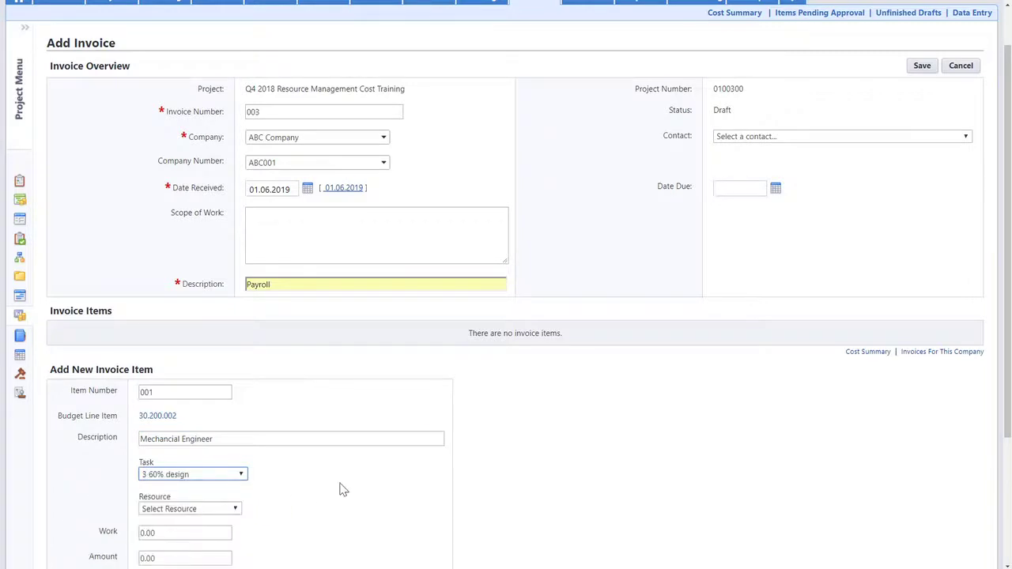
{"action": "scroll", "coordinate": [341, 488], "scroll_direction": "down", "scroll_amount": 3}
{"action": "left_click", "coordinate": [235, 404]}
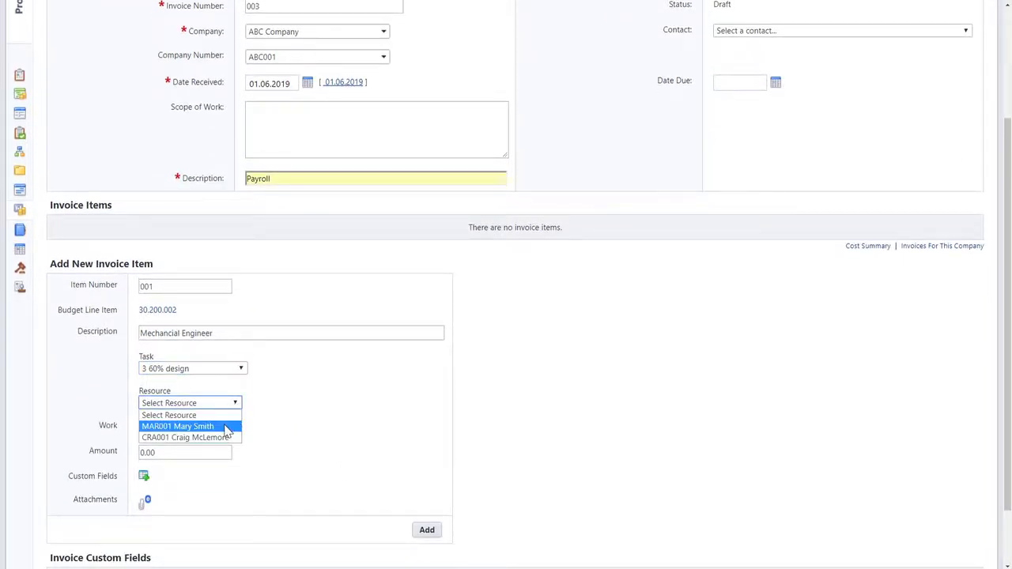
{"action": "left_click", "coordinate": [227, 427]}
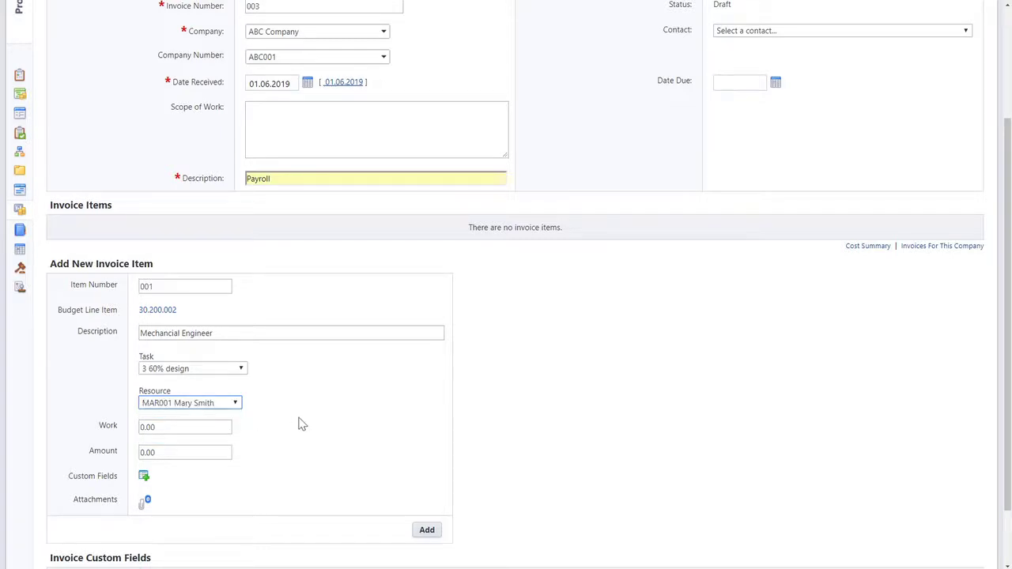
Set the first item's work to 60 hours and its amount to 6,000.00, and add it to the invoice
{"action": "left_click", "coordinate": [140, 428]}
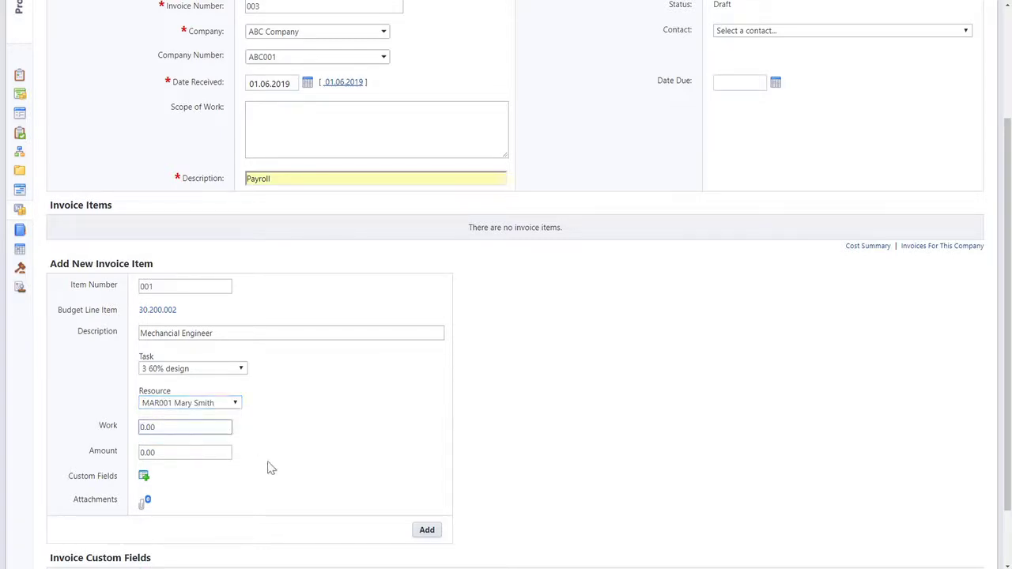
{"action": "type", "text": "6"}
{"action": "left_click", "coordinate": [169, 451]}
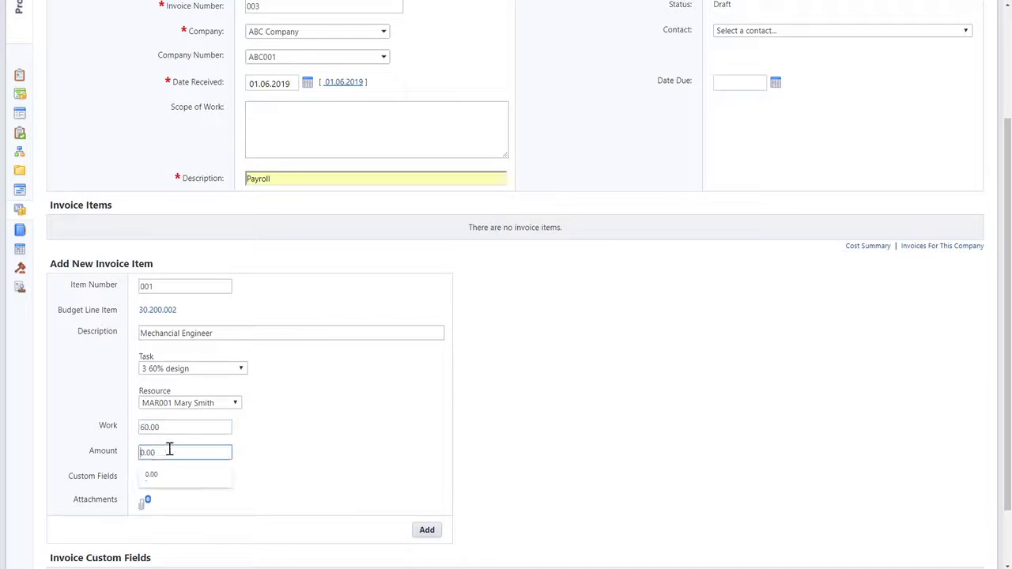
{"action": "type", "text": "600"}
{"action": "left_click", "coordinate": [299, 490]}
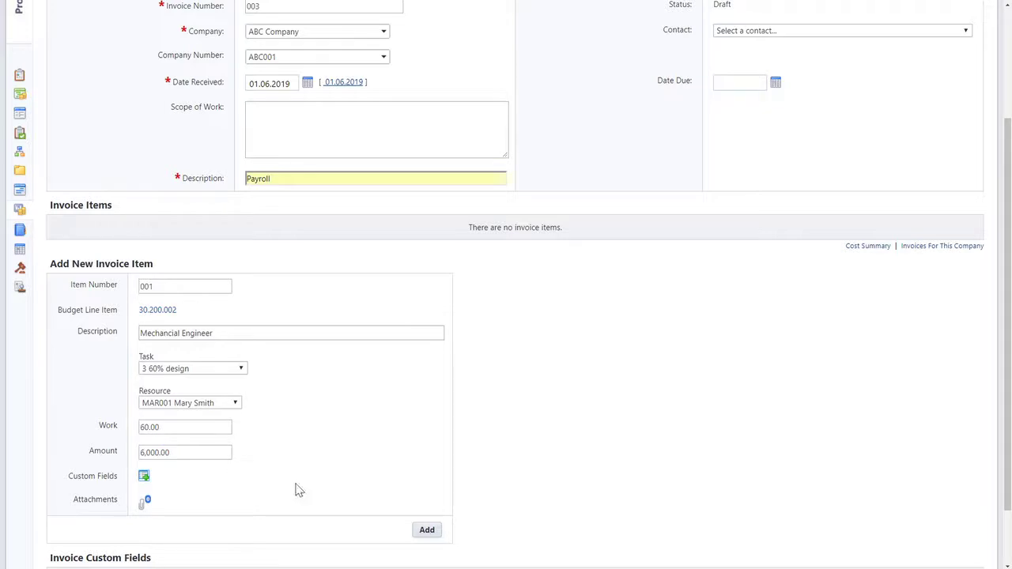
{"action": "left_click", "coordinate": [427, 530]}
Assign the second invoice item to budget line item 30.200.002, the 3 60% design task and its second listed resource
{"action": "left_click", "coordinate": [173, 364]}
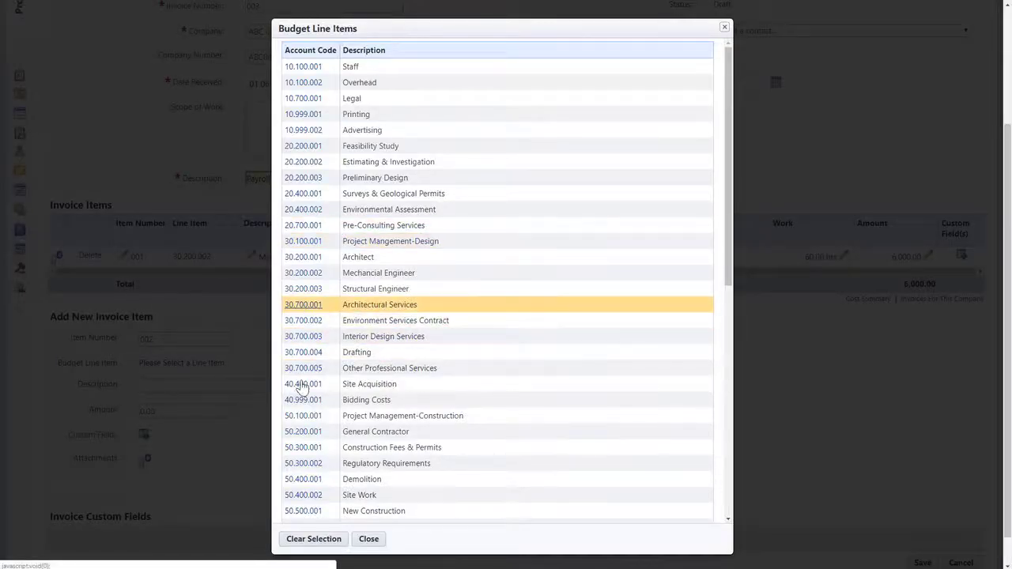
{"action": "left_click", "coordinate": [308, 277]}
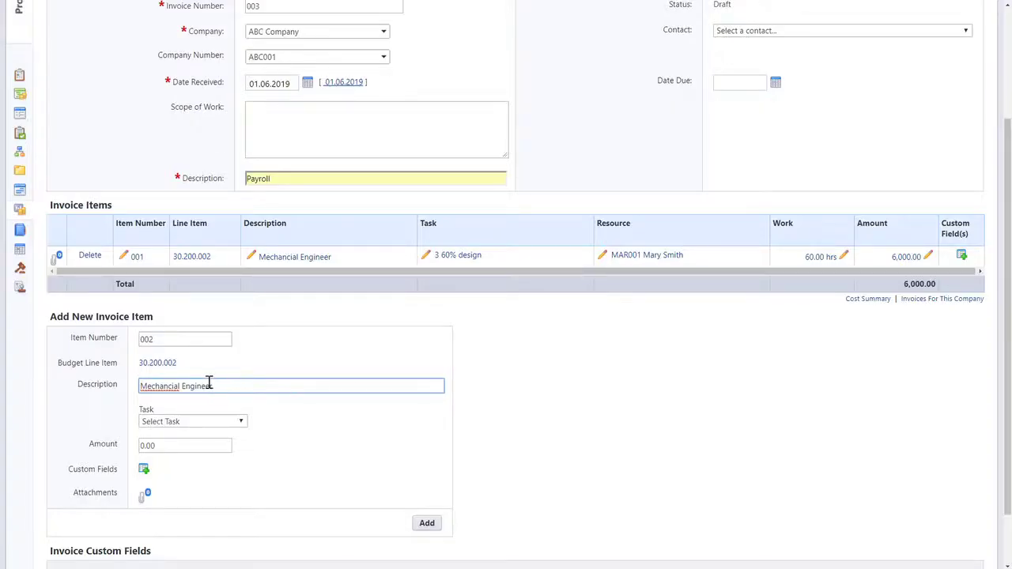
{"action": "left_click", "coordinate": [237, 420]}
{"action": "left_click", "coordinate": [220, 457]}
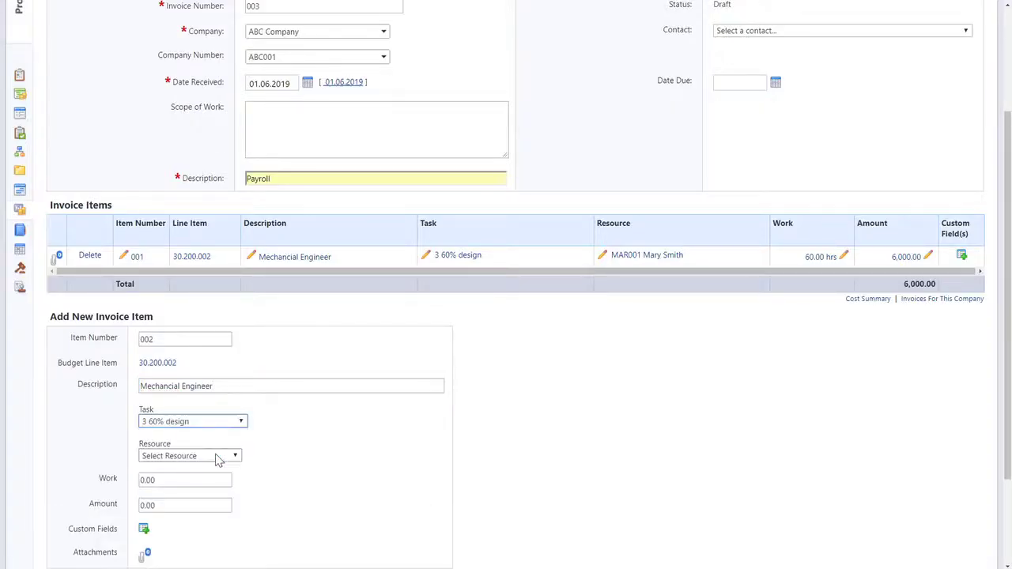
{"action": "left_click", "coordinate": [237, 457]}
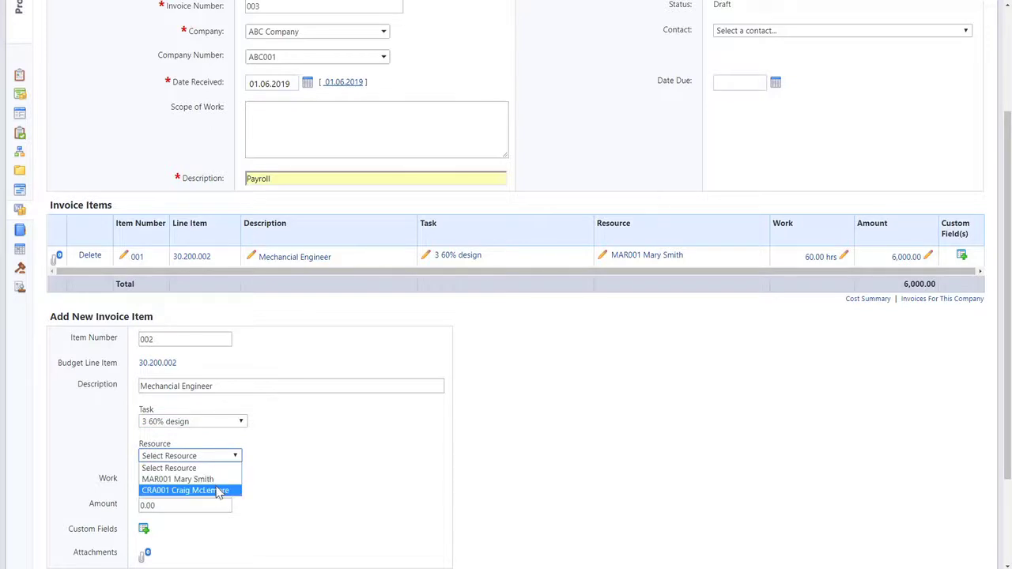
{"action": "left_click", "coordinate": [219, 492]}
Set the second item's work to 50 hours and its amount to 7,500.00, and add it to the invoice
{"action": "left_click", "coordinate": [201, 481]}
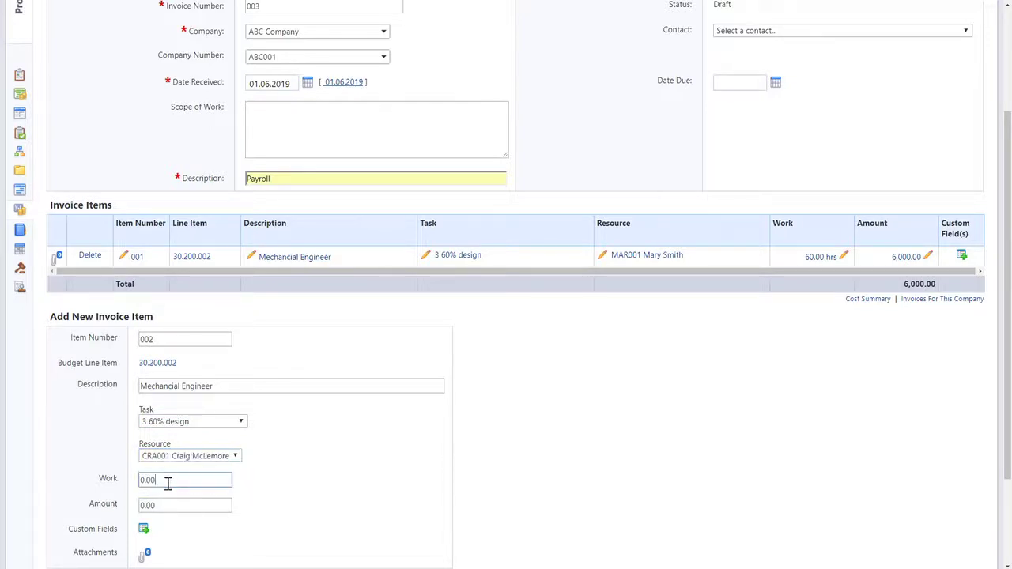
{"action": "left_click", "coordinate": [140, 480]}
{"action": "type", "text": "5"}
{"action": "key", "text": "Tab"}
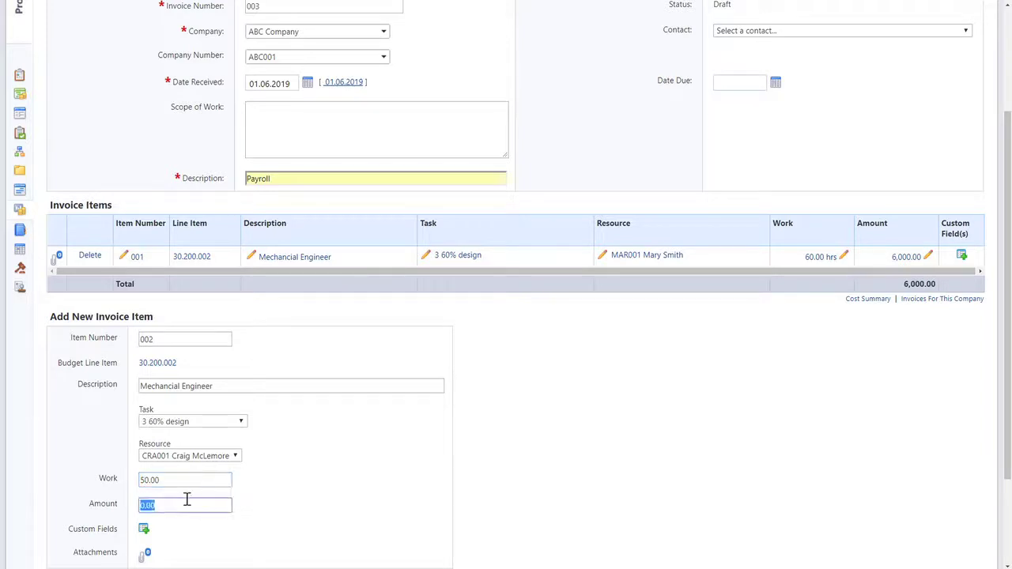
{"action": "type", "text": "7,500"}
{"action": "key", "text": "Tab"}
{"action": "scroll", "coordinate": [317, 489], "scroll_direction": "down", "scroll_amount": 2}
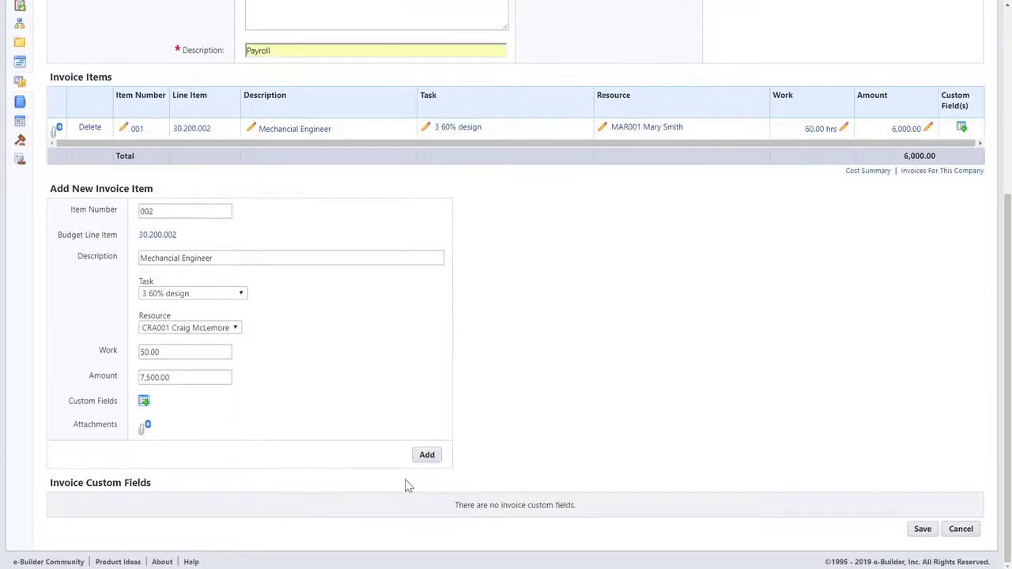
{"action": "left_click", "coordinate": [427, 455]}
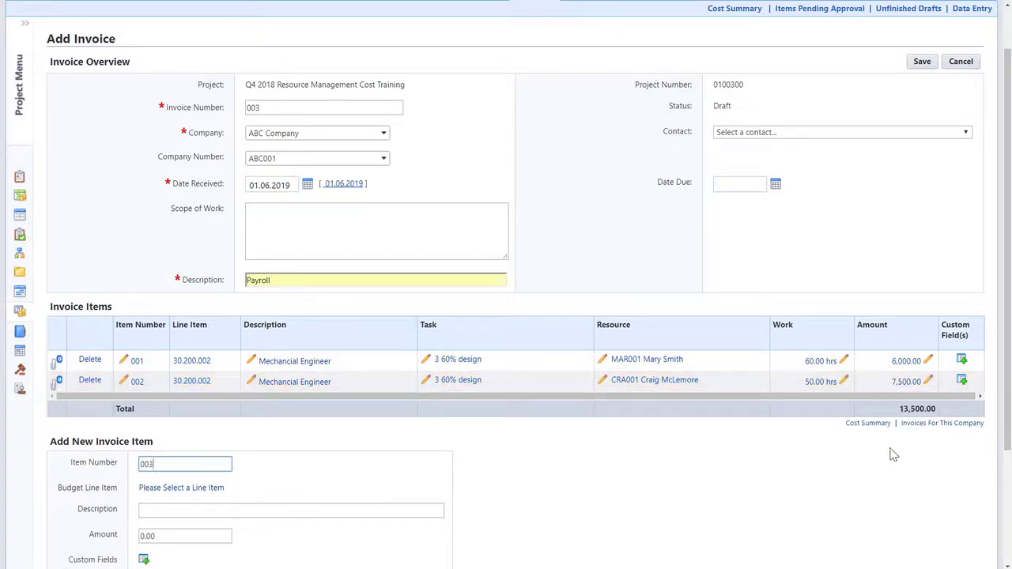
Save the two-item Payroll invoice and approve it with the approval date 01.06.2019
{"action": "scroll", "coordinate": [889, 459], "scroll_direction": "down", "scroll_amount": 2}
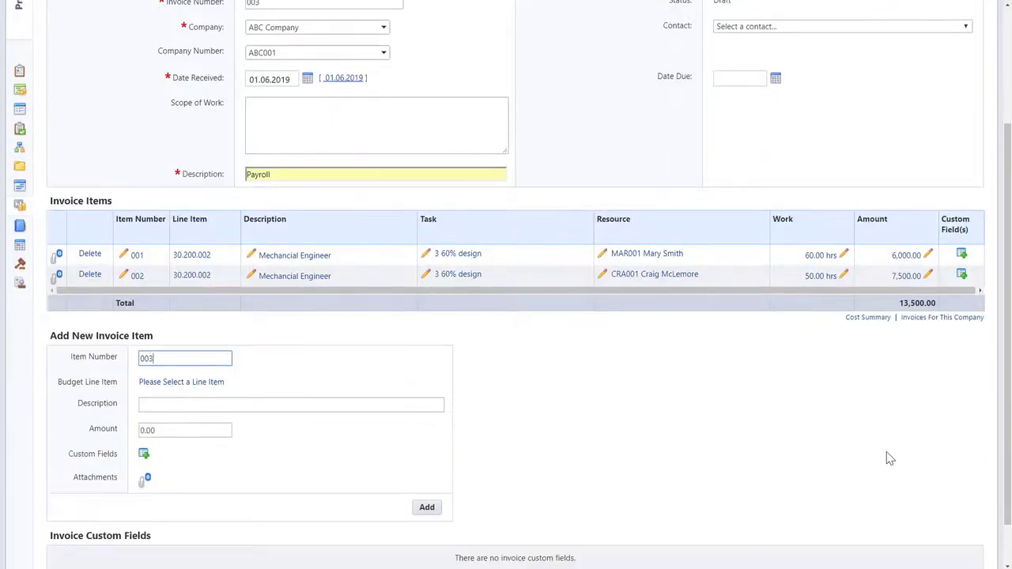
{"action": "scroll", "coordinate": [889, 459], "scroll_direction": "down", "scroll_amount": 1}
{"action": "left_click", "coordinate": [925, 530]}
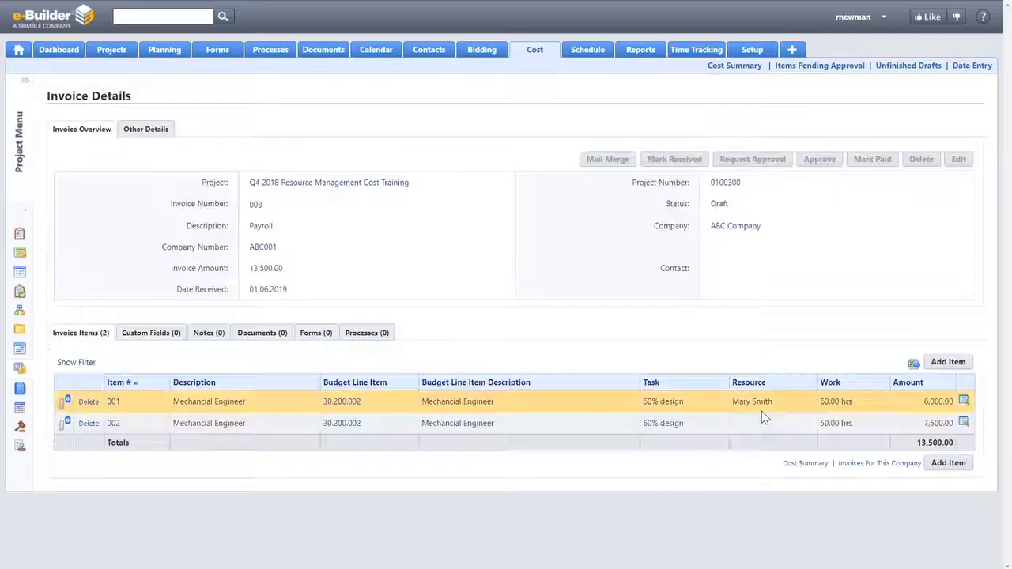
{"action": "left_click", "coordinate": [818, 169]}
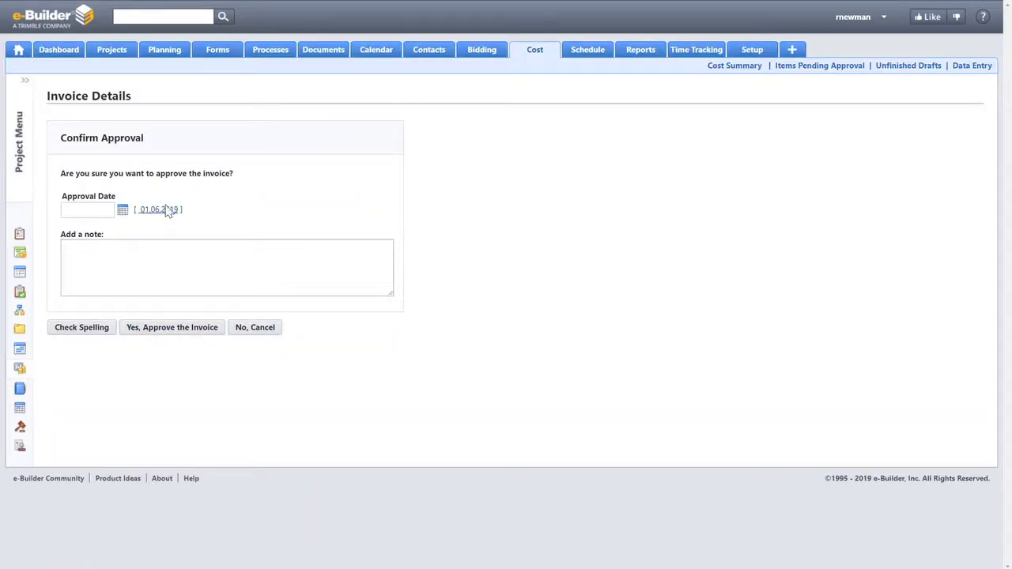
{"action": "left_click", "coordinate": [166, 216]}
{"action": "left_click", "coordinate": [176, 329]}
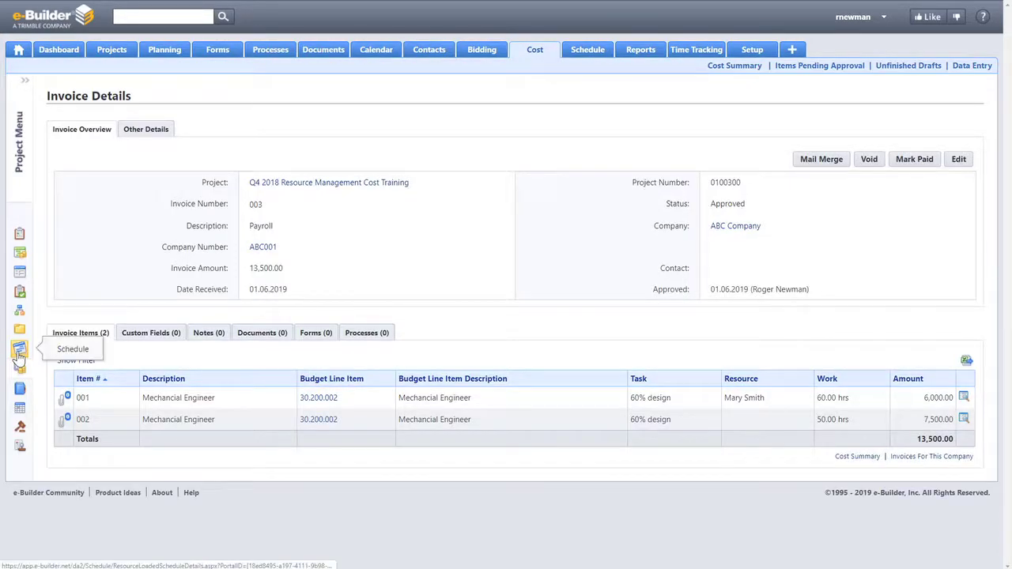
Return to the project schedule and add an Est. Work at Completion column to the task grid
{"action": "left_click", "coordinate": [69, 355]}
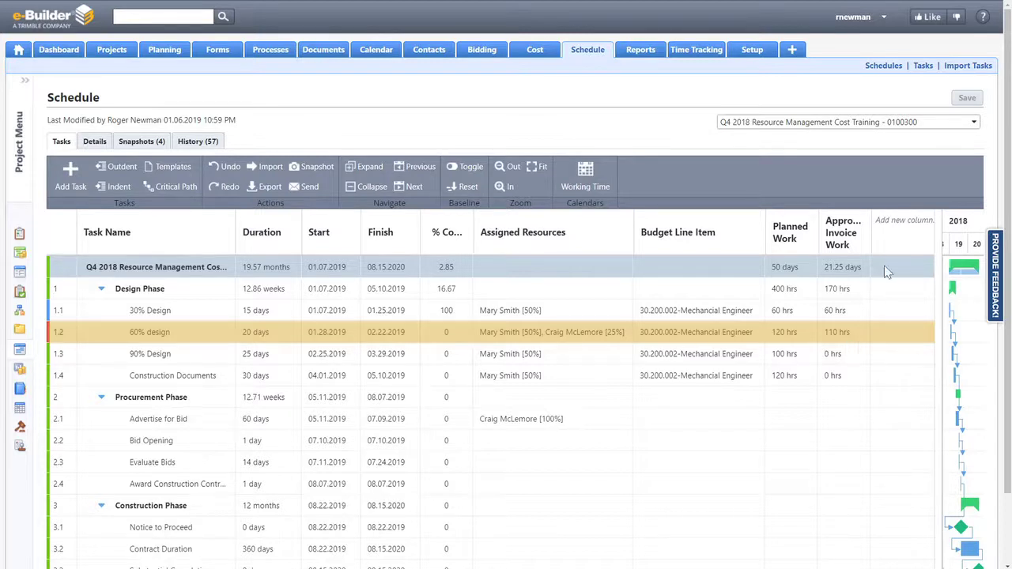
{"action": "left_click", "coordinate": [888, 222]}
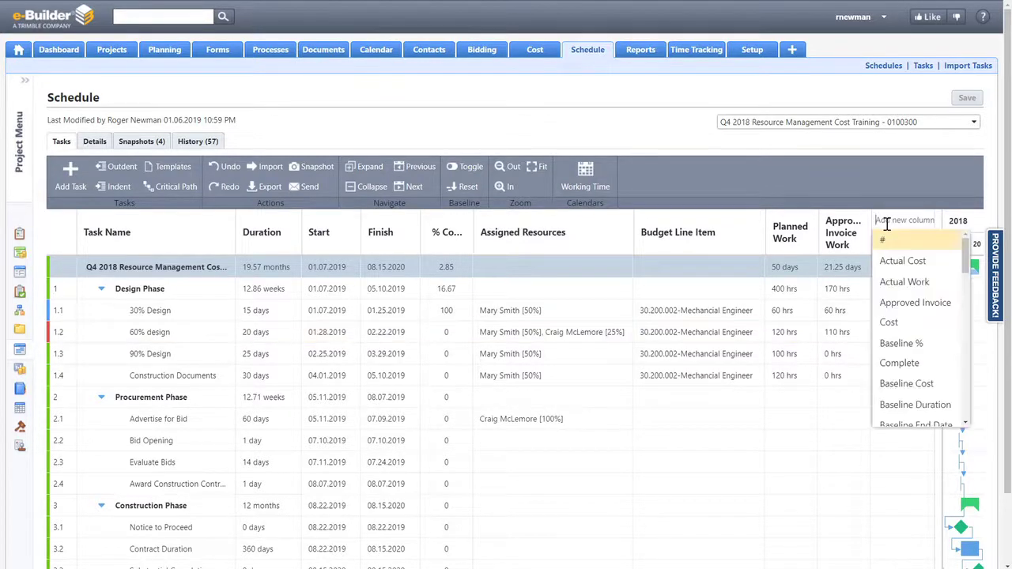
{"action": "type", "text": "est"}
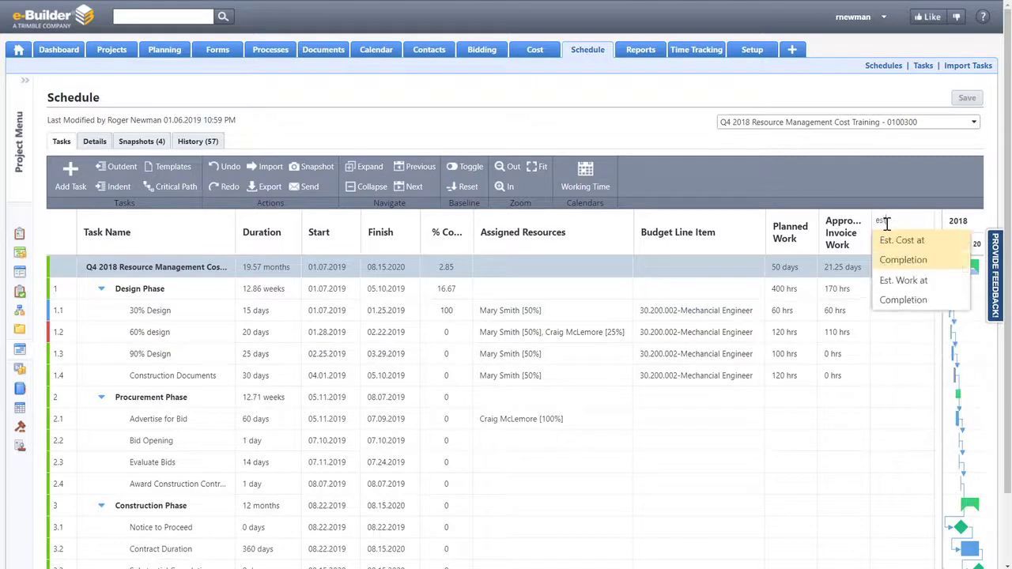
{"action": "left_click", "coordinate": [920, 292]}
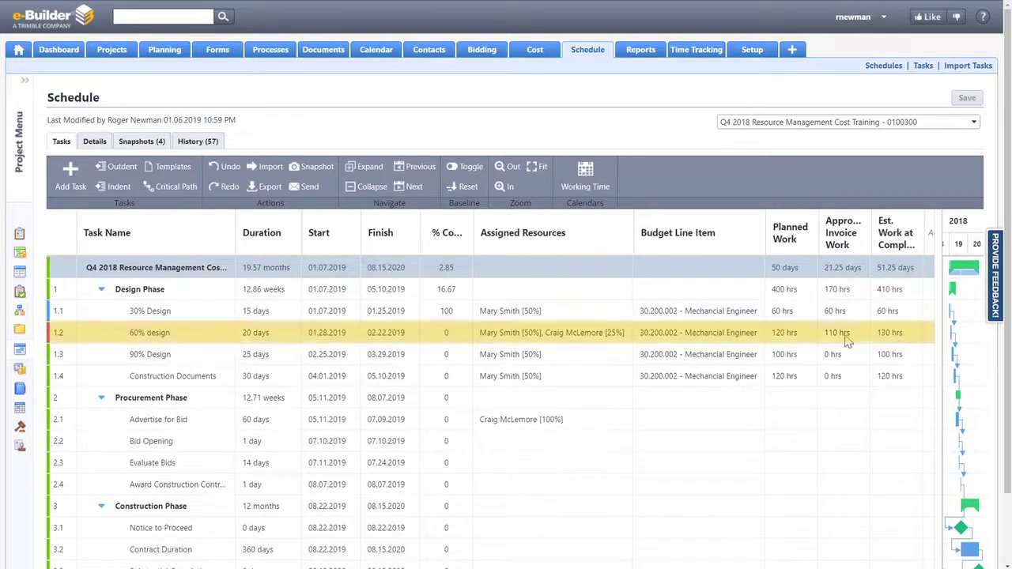